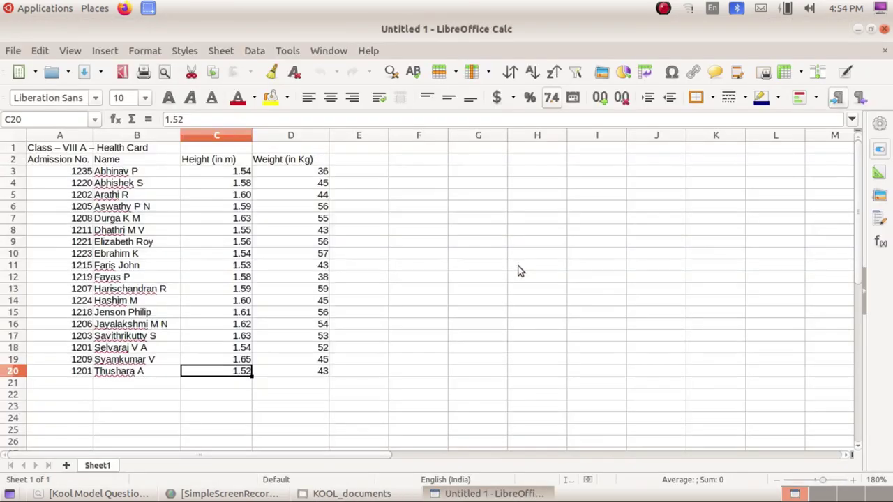
Consult question 18 in the question PDF and enter the formula =C3*C3 in cell E3 to square the first height.
click(518, 268)
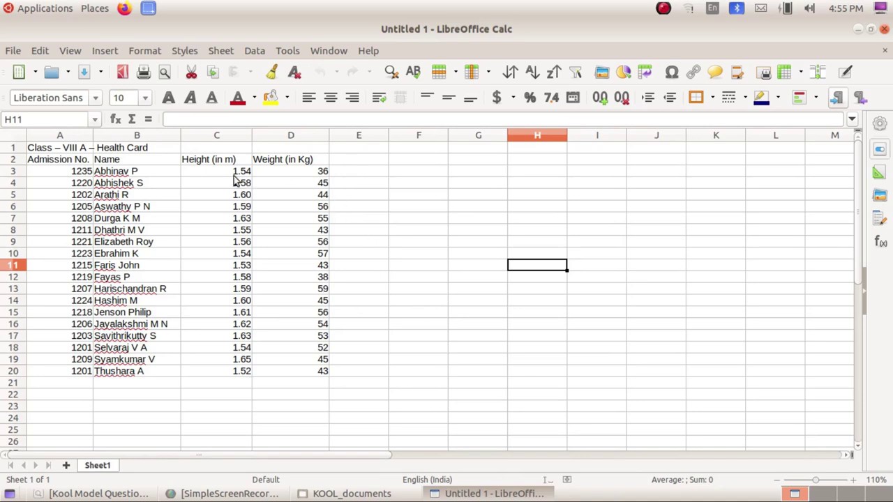
click(98, 493)
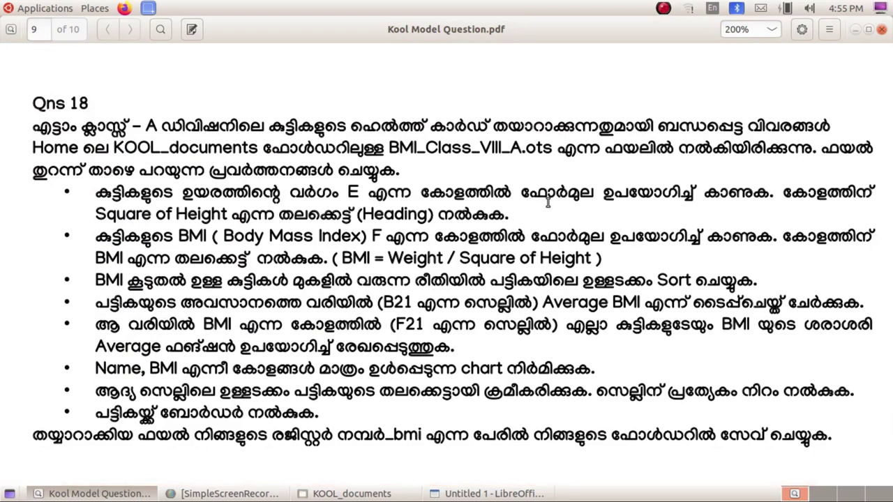
click(97, 493)
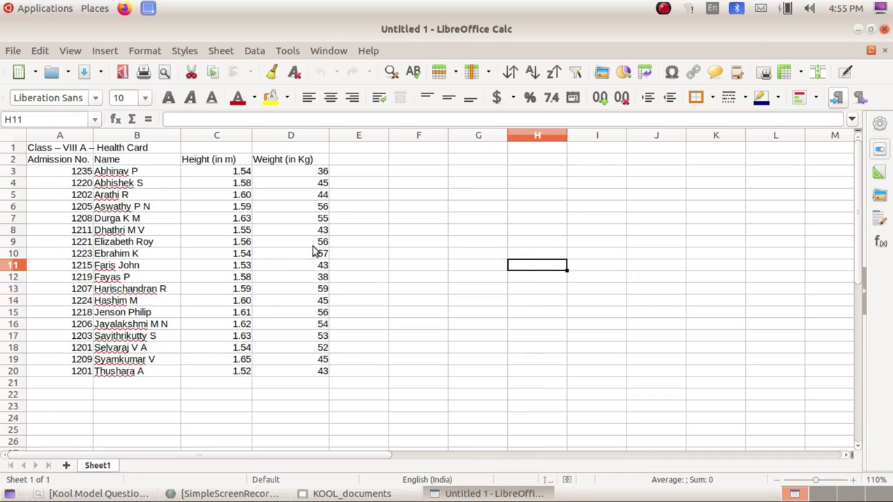
click(371, 137)
click(363, 172)
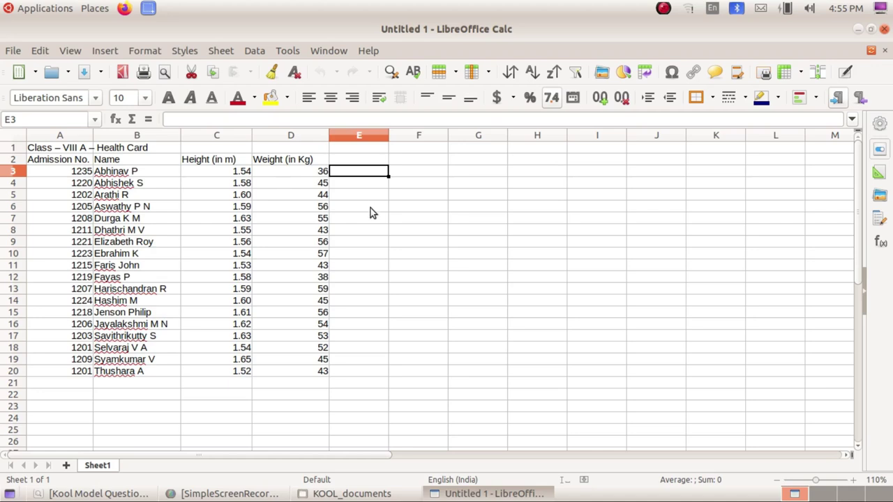
text(=)
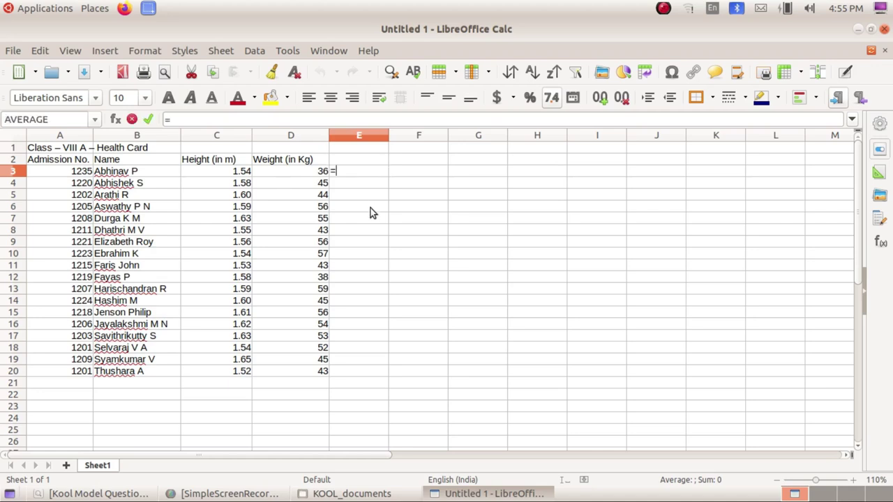
click(239, 179)
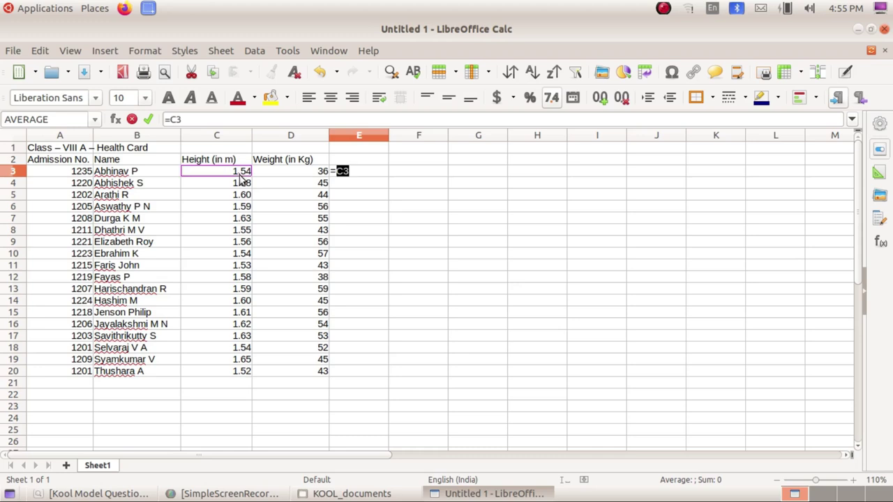
click(358, 171)
text(*)
click(244, 178)
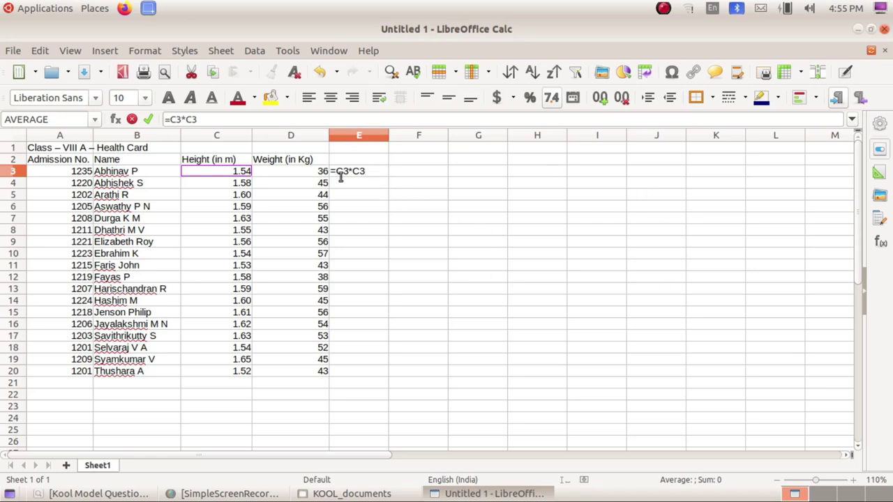
key(Return)
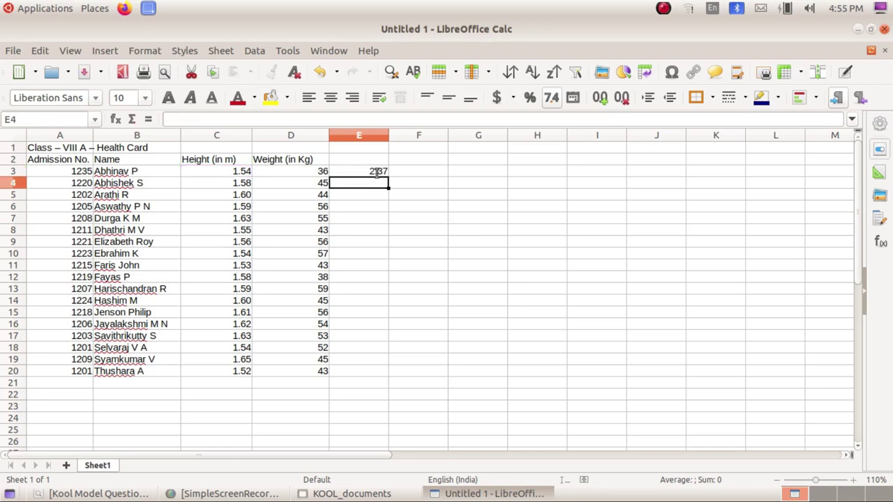
Copy the height-squared formula from E3 down through E20 and check the last row's formula against its height in C20.
click(234, 174)
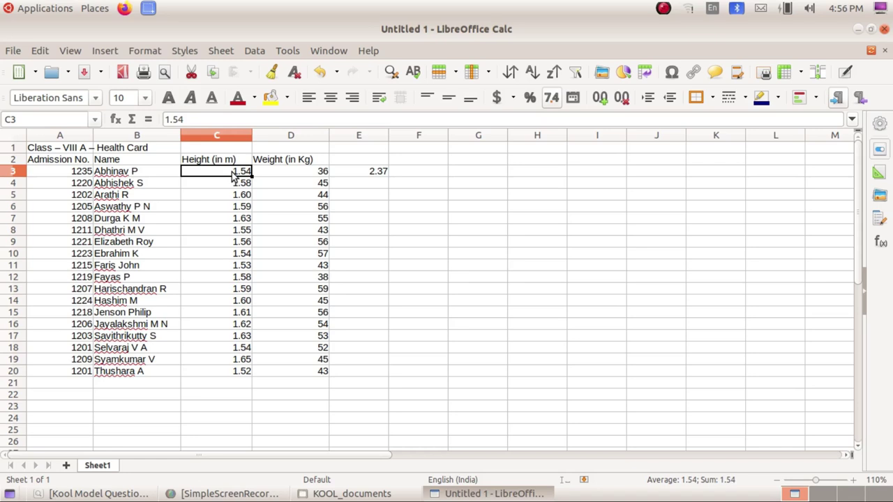
click(371, 179)
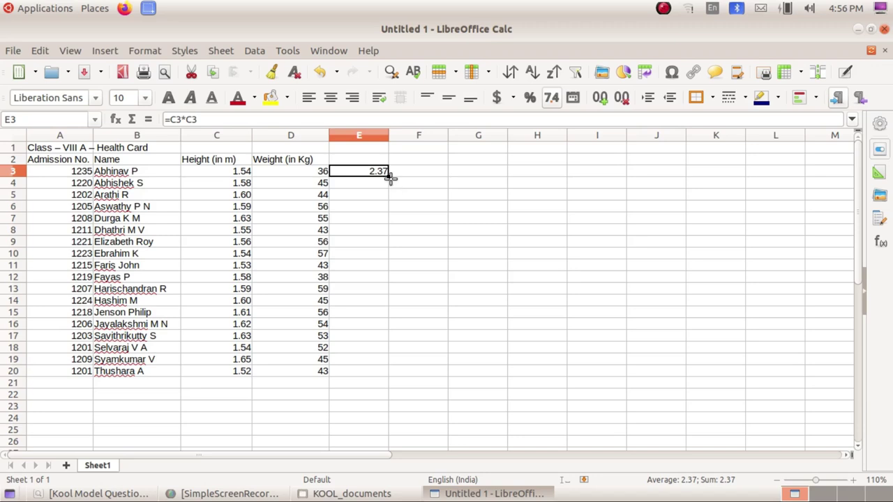
drag(391, 178, 394, 372)
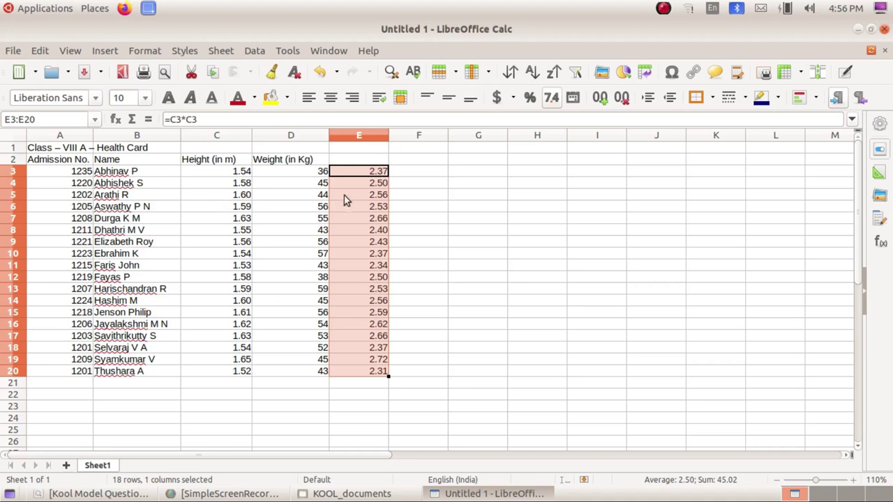
click(374, 374)
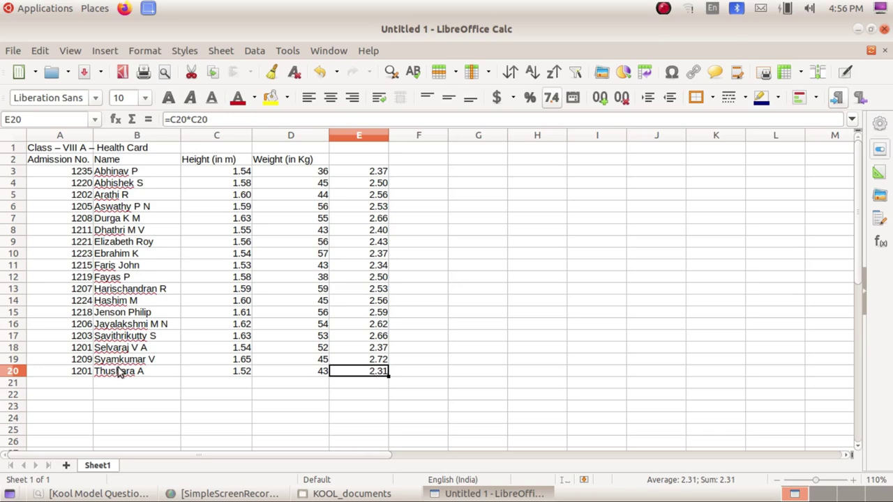
click(228, 377)
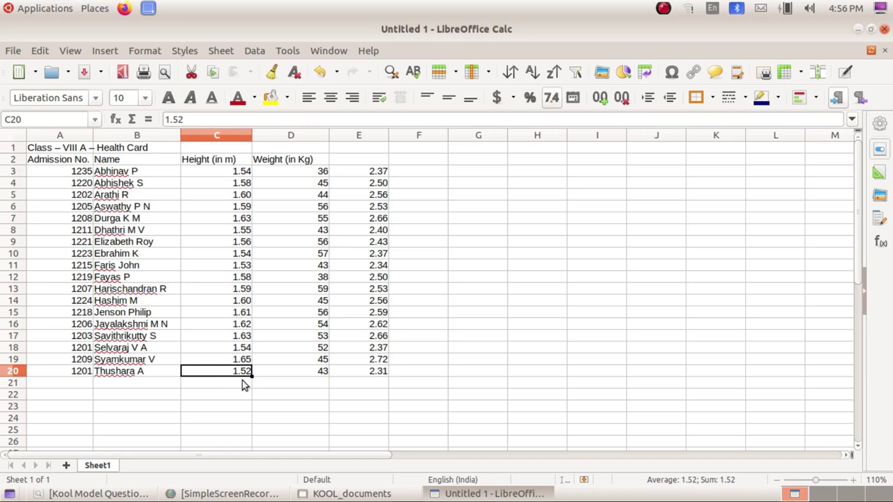
click(370, 376)
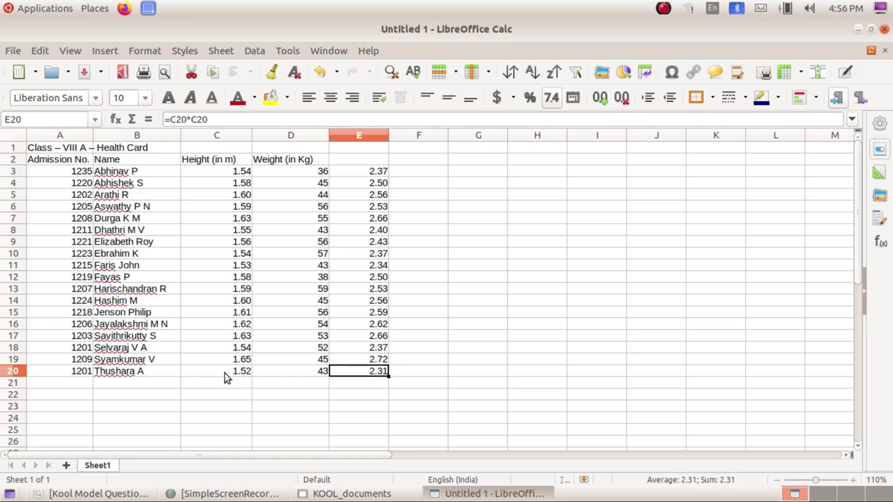
click(225, 373)
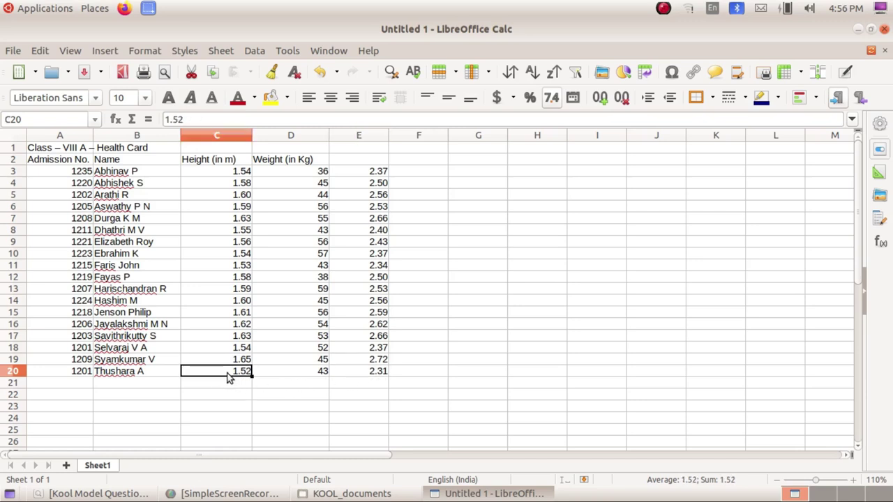
click(360, 373)
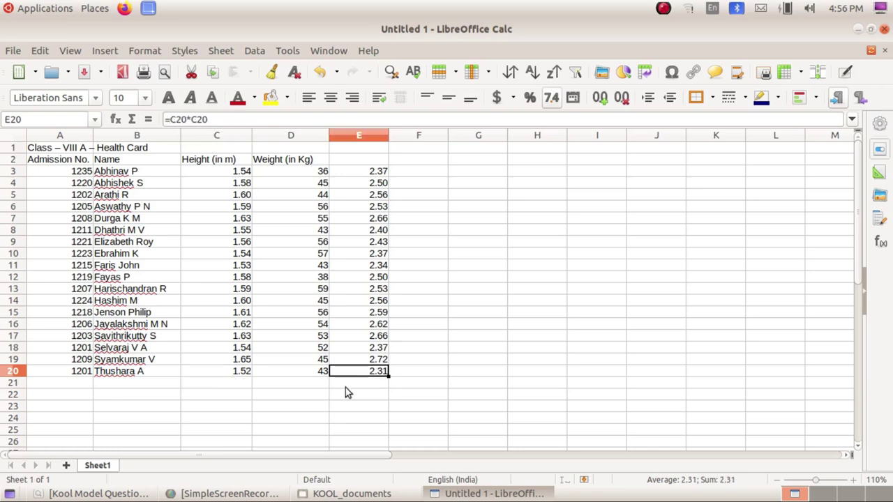
Enter the column heading "Square of Height" in cell E2.
click(364, 160)
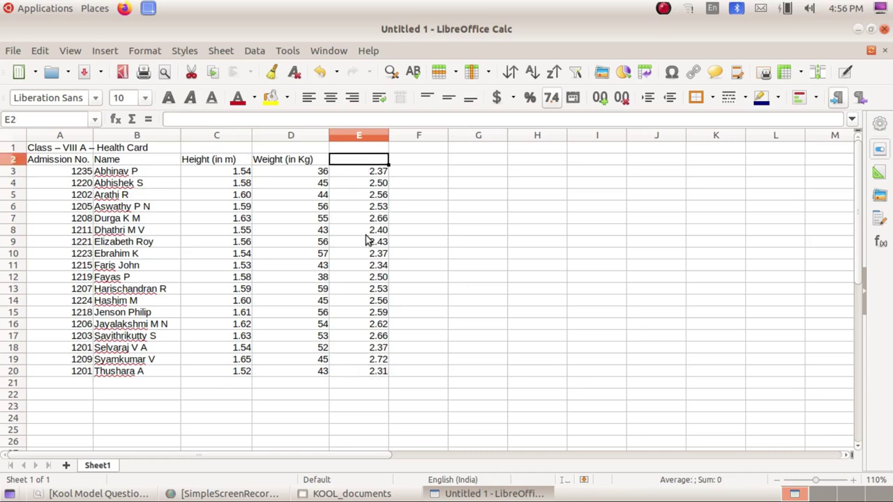
text(S)
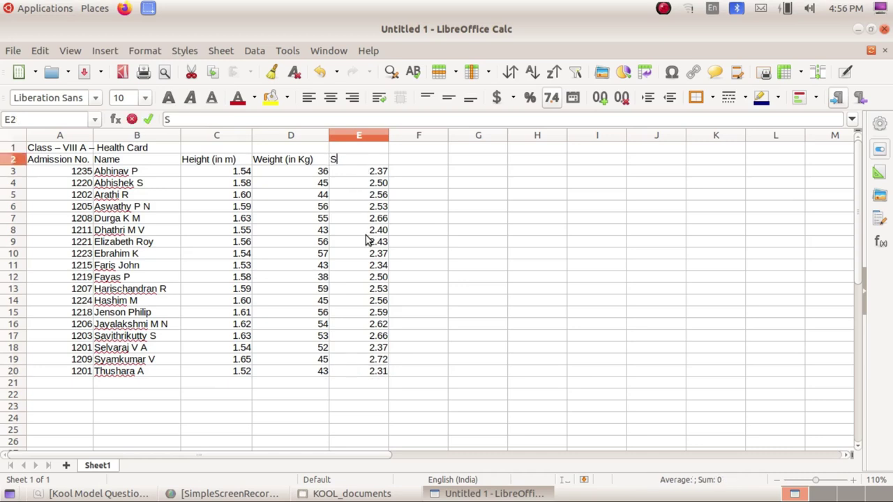
text(quare o)
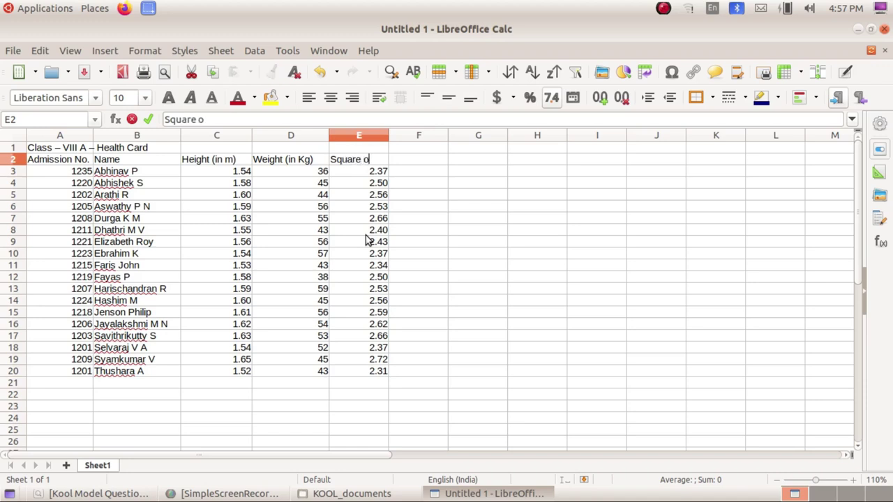
text(f Height)
key(Return)
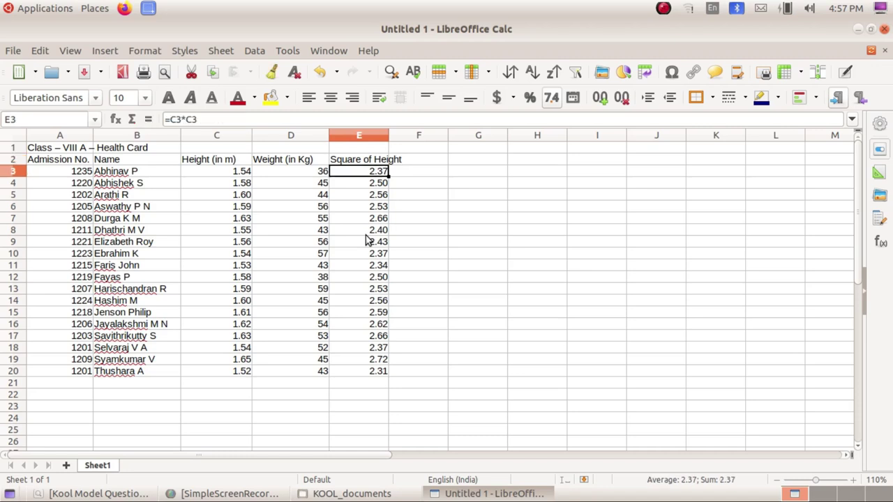
Consult the BMI instruction in the question PDF and enter the column heading "BMI" in cell F2.
click(428, 164)
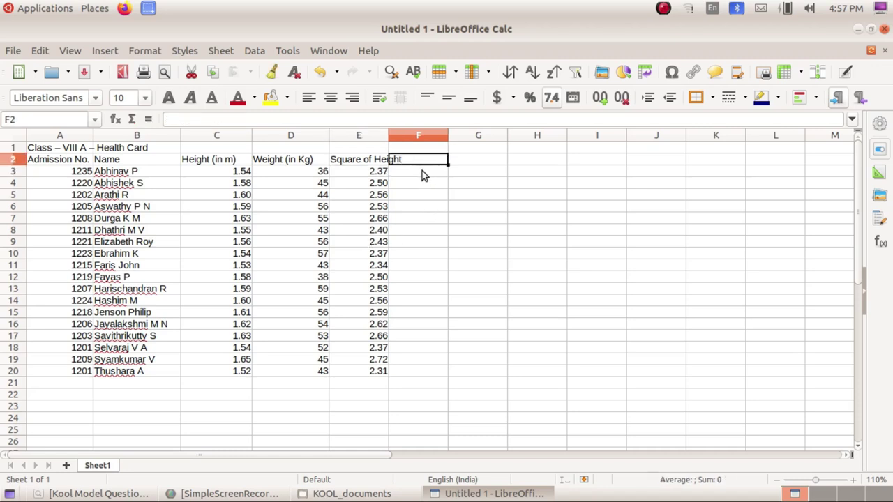
click(422, 171)
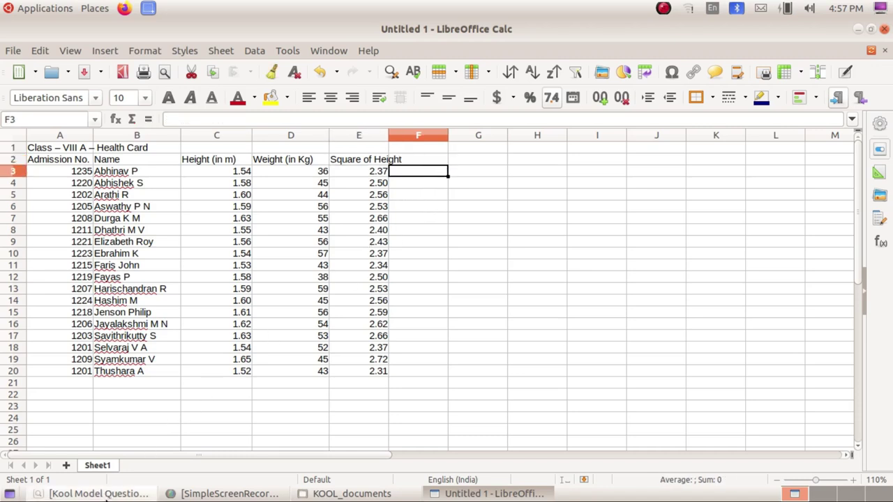
click(105, 494)
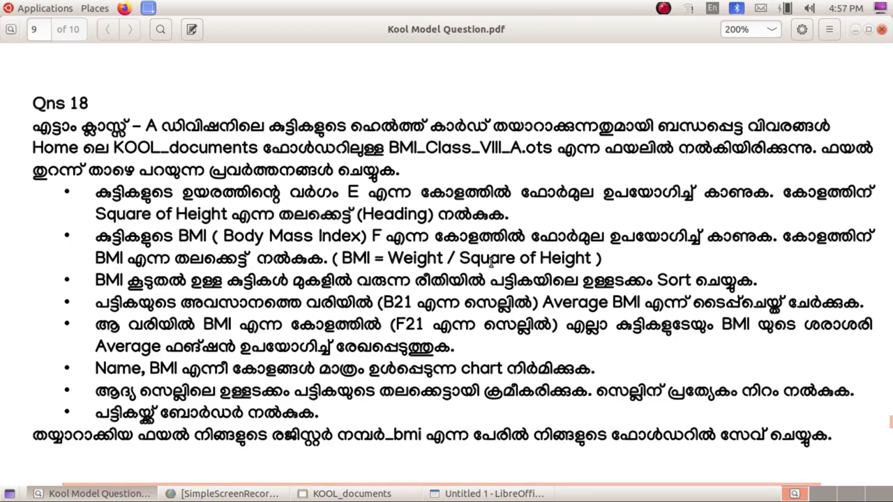
key(alt+Tab)
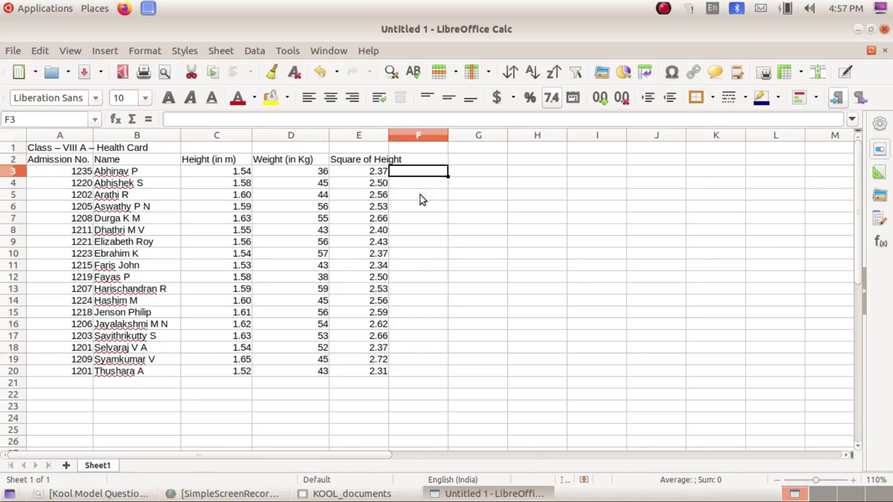
key(Up)
text(BMI)
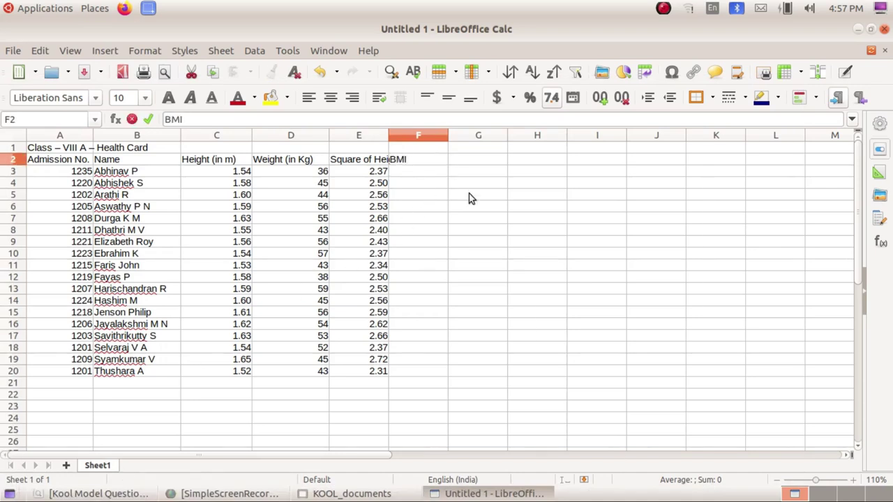
key(Return)
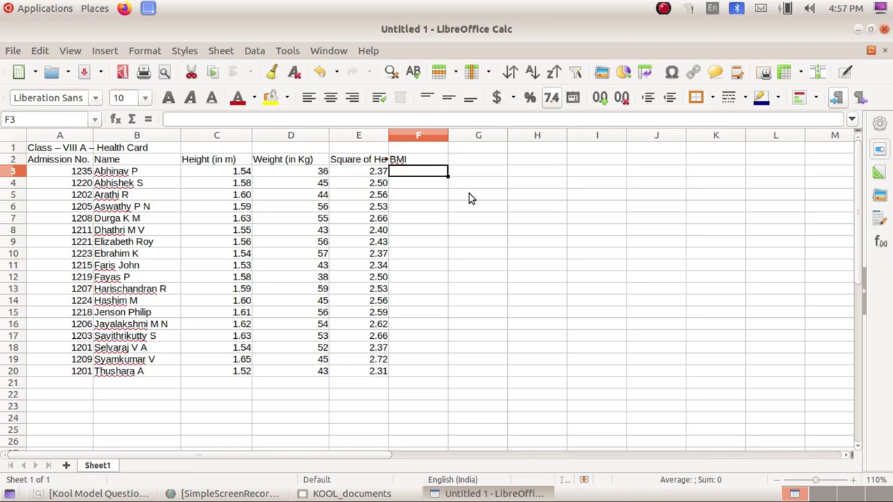
Enter the formula =D3/E3 in cell F3 to divide weight by square of height, as the question PDF specifies.
text(=)
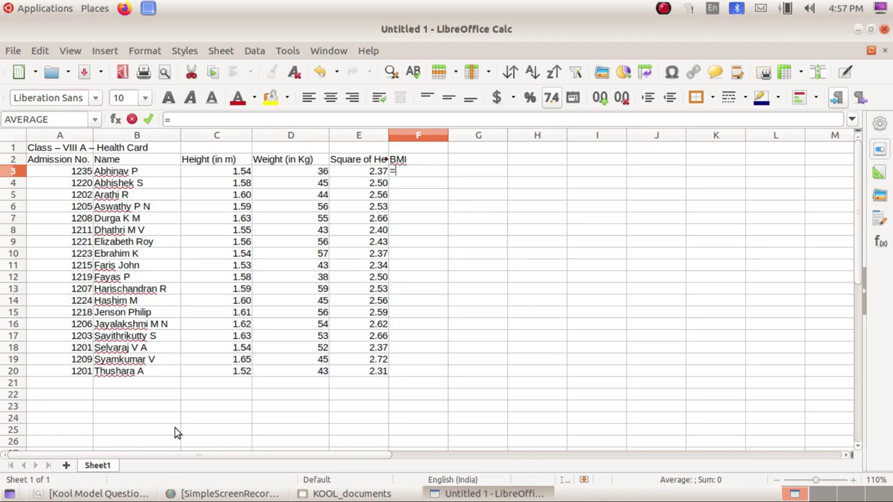
click(99, 493)
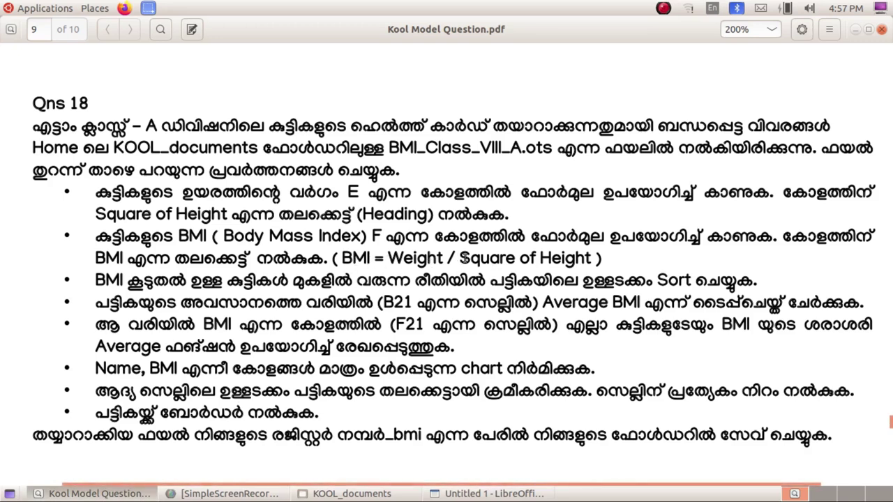
click(488, 493)
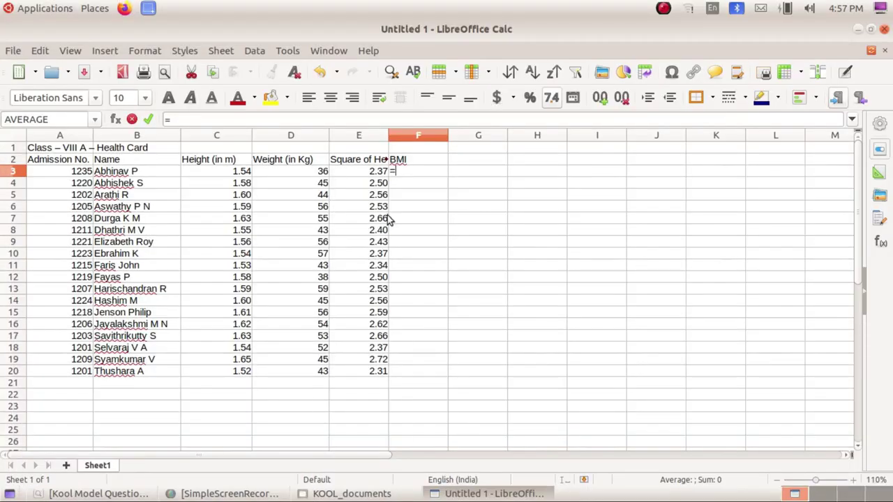
click(297, 171)
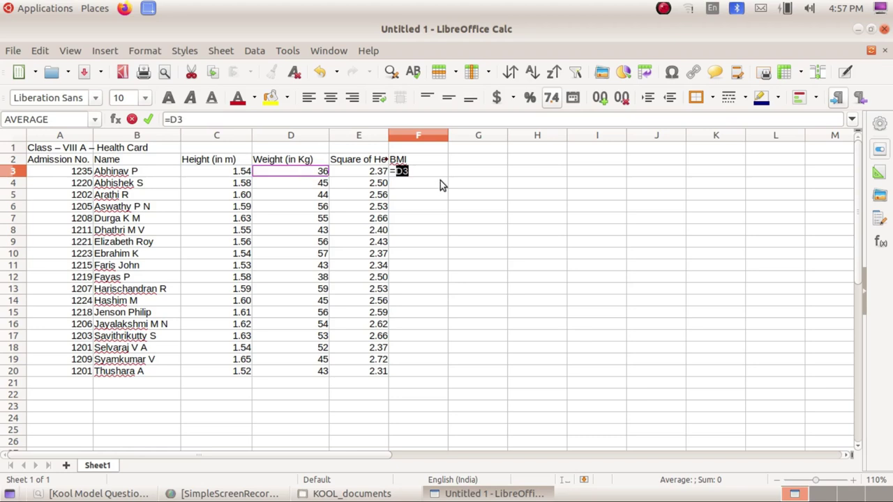
click(413, 170)
text(/)
click(367, 175)
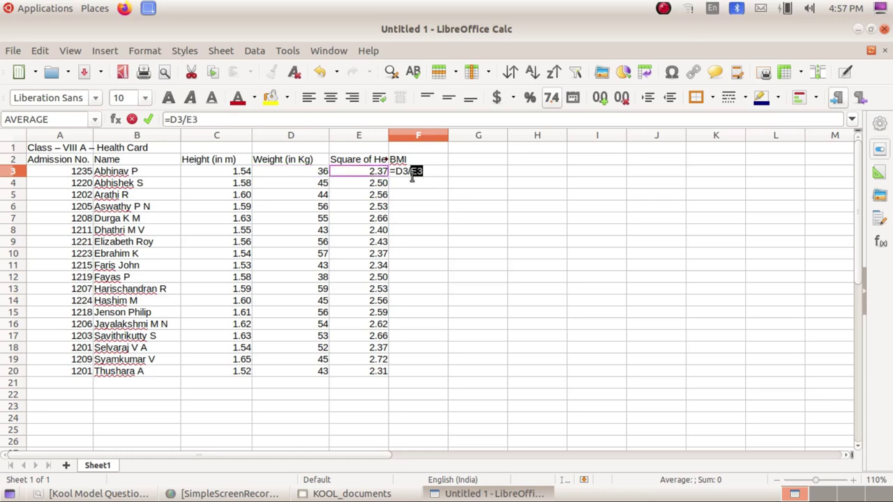
click(428, 175)
key(Return)
Check the F3 formula against the question's BMI definition and its source cells, and copy it down through F20.
click(133, 493)
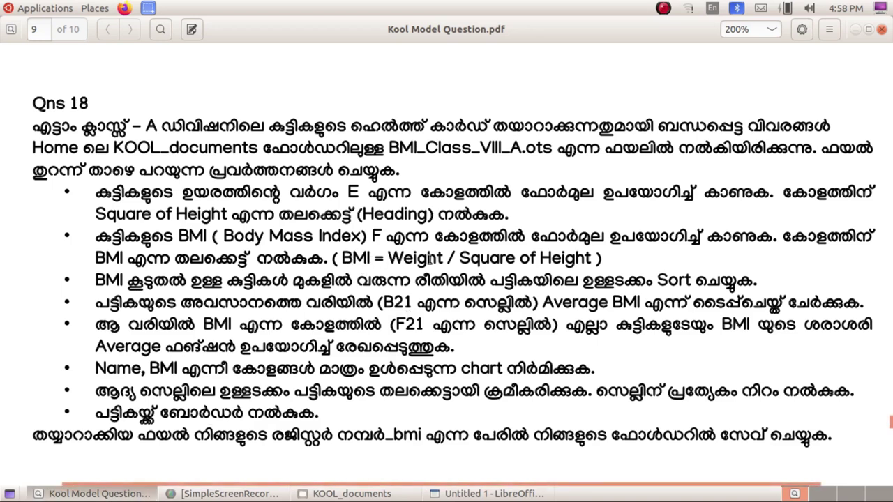
click(99, 493)
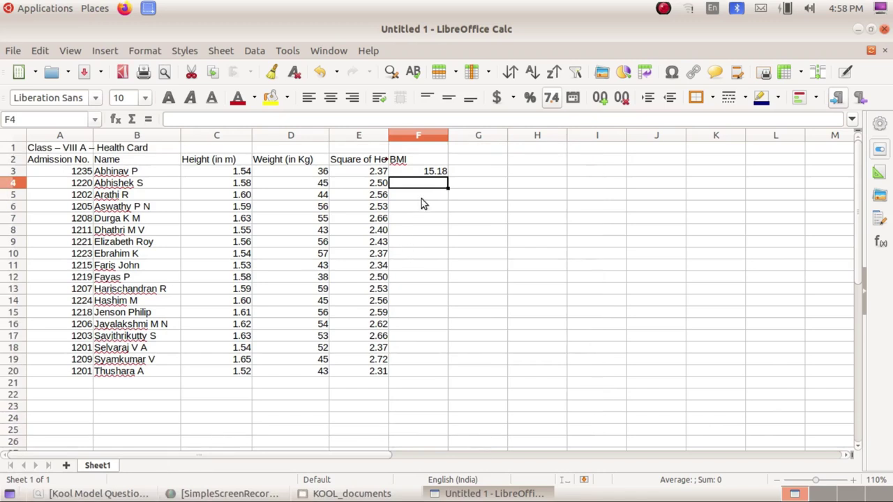
click(434, 175)
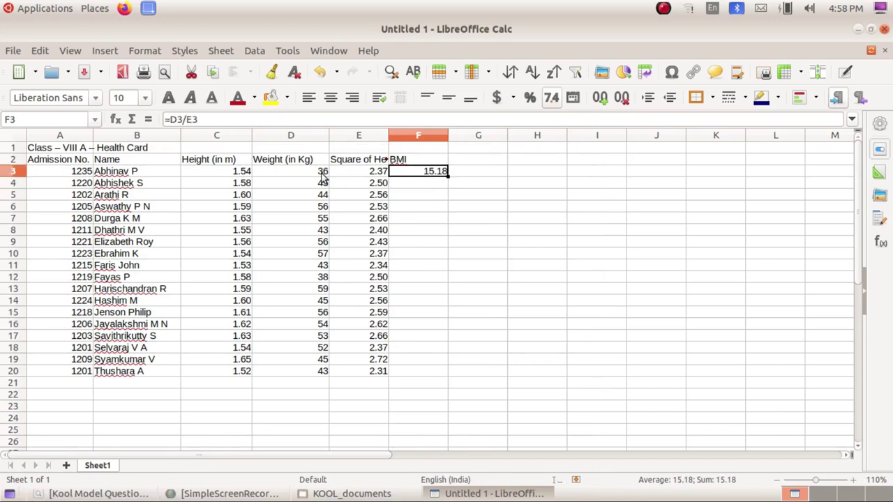
click(323, 175)
click(364, 175)
click(423, 176)
drag(449, 176, 453, 373)
drag(454, 363, 454, 363)
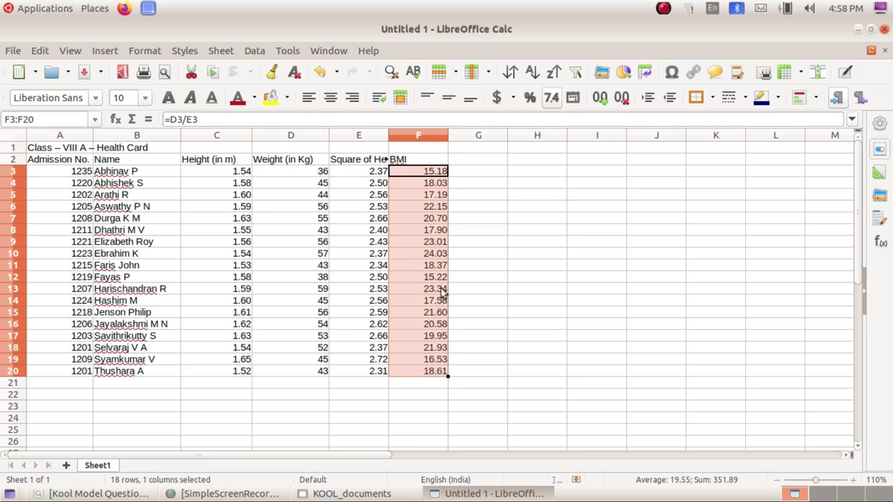
Consult the sorting instruction in the question PDF and set up a sort of A3:F20 with Column F as the first sort key.
click(97, 493)
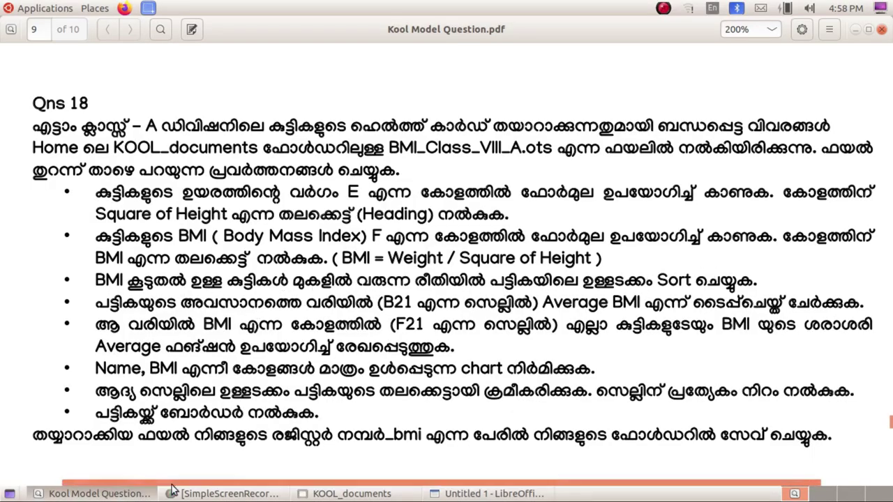
key(alt+Tab)
click(409, 395)
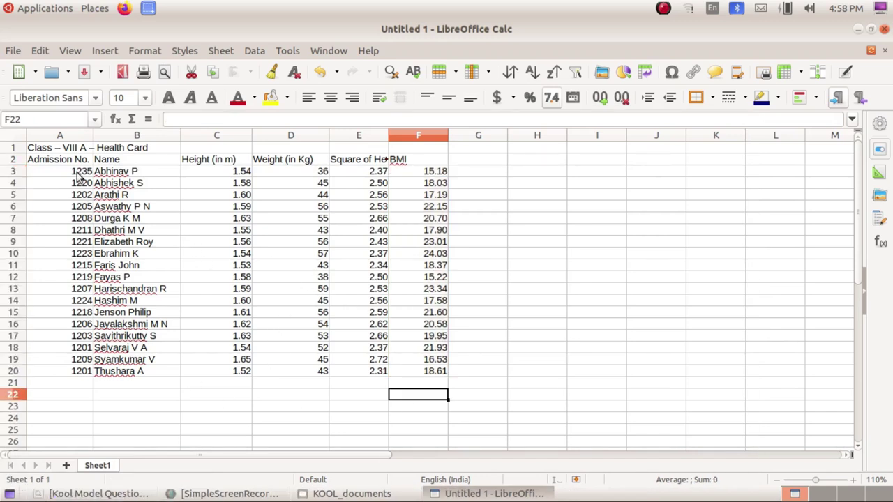
drag(78, 176, 429, 372)
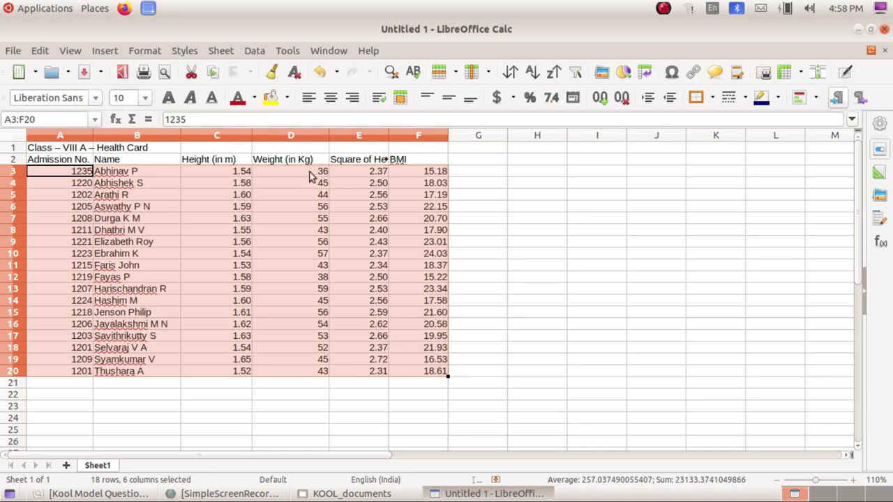
click(254, 51)
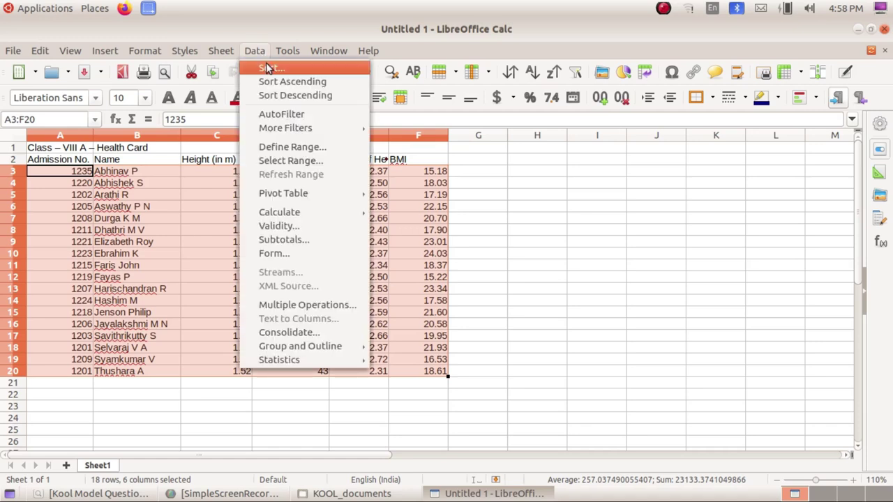
click(267, 64)
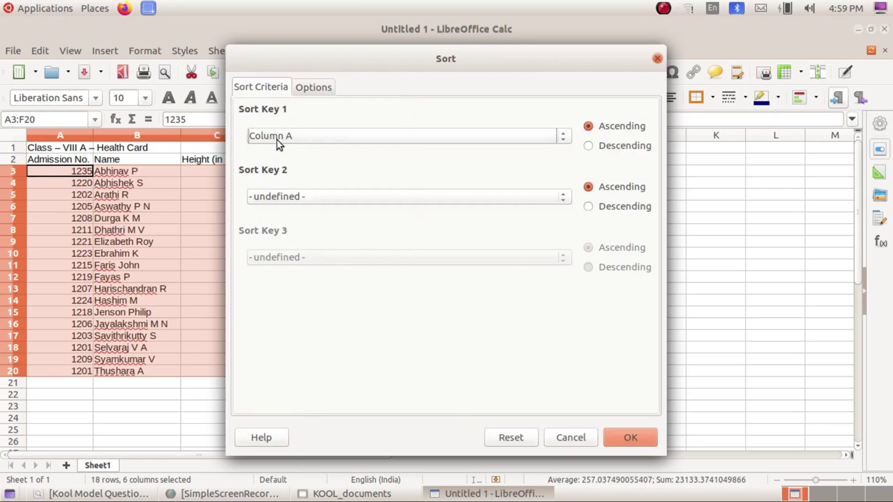
drag(332, 61, 551, 70)
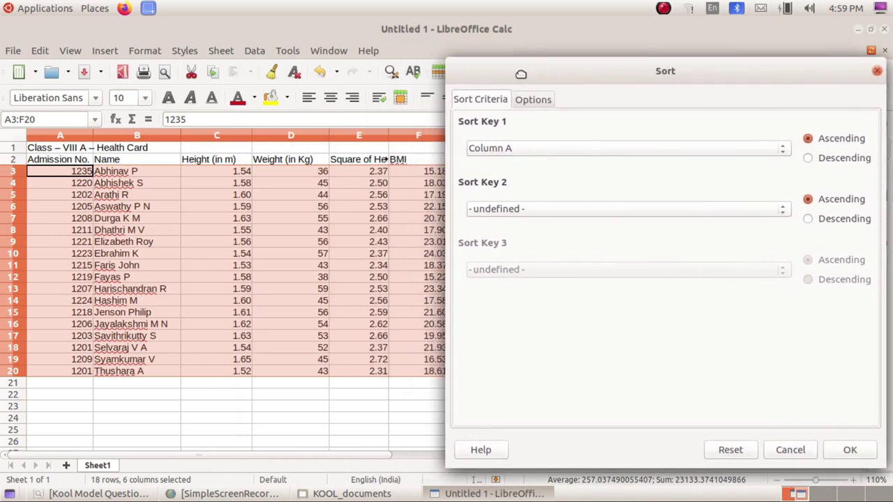
drag(522, 74, 367, 60)
click(410, 135)
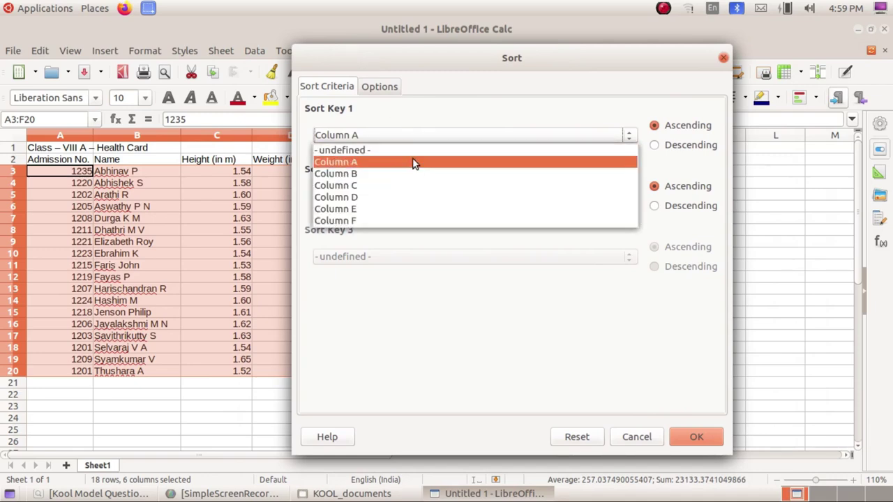
click(418, 220)
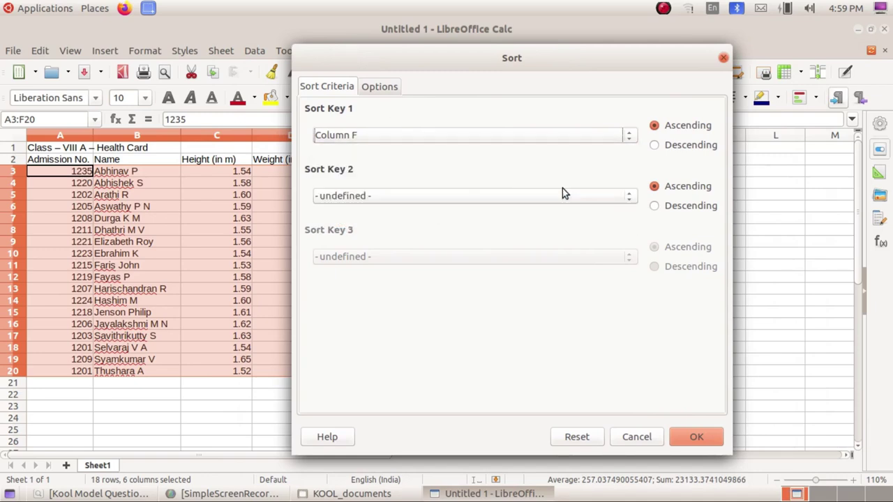
Recheck the PDF's sorting instruction, sort A3:F20 in descending order of Column F, and check the first and last BMI cells.
click(98, 493)
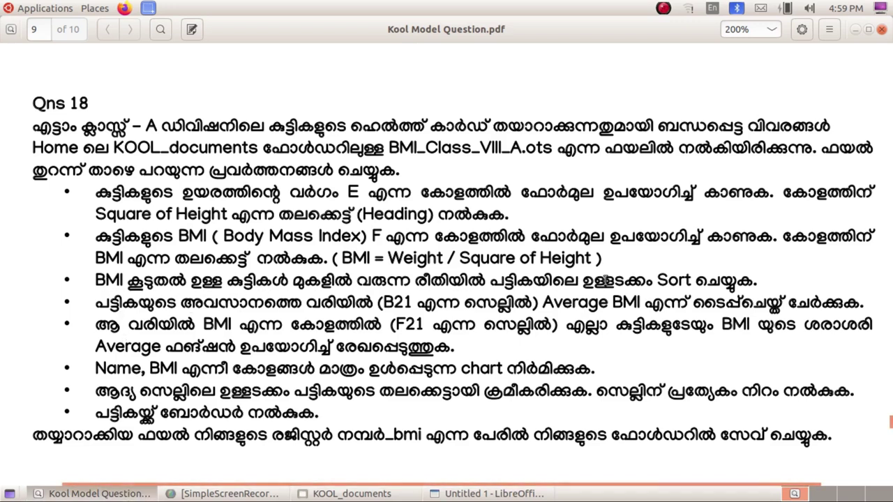
click(84, 493)
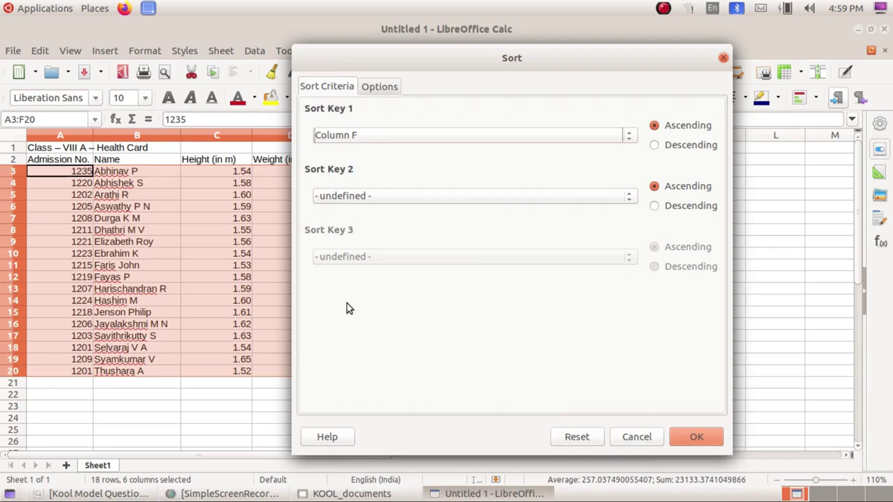
click(657, 147)
click(714, 437)
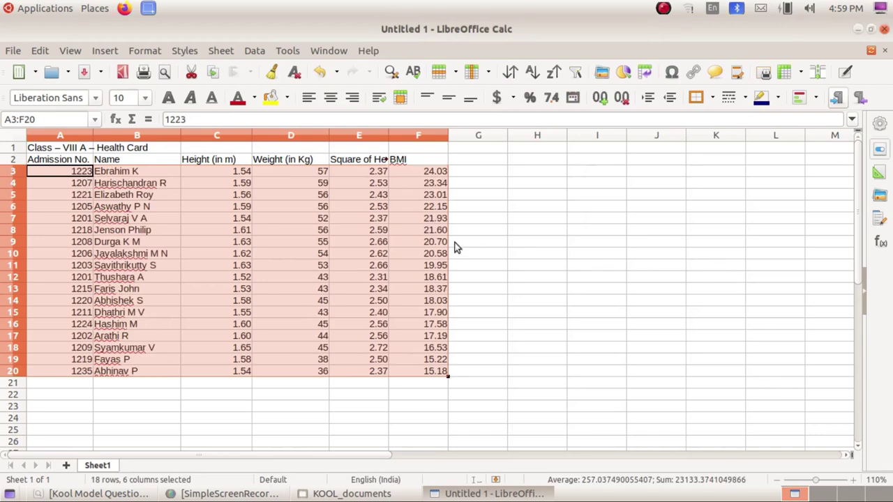
click(440, 174)
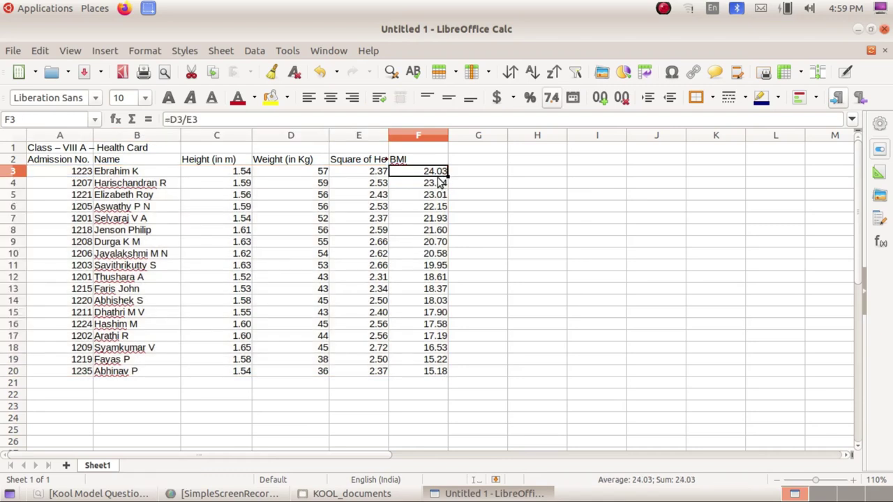
click(440, 374)
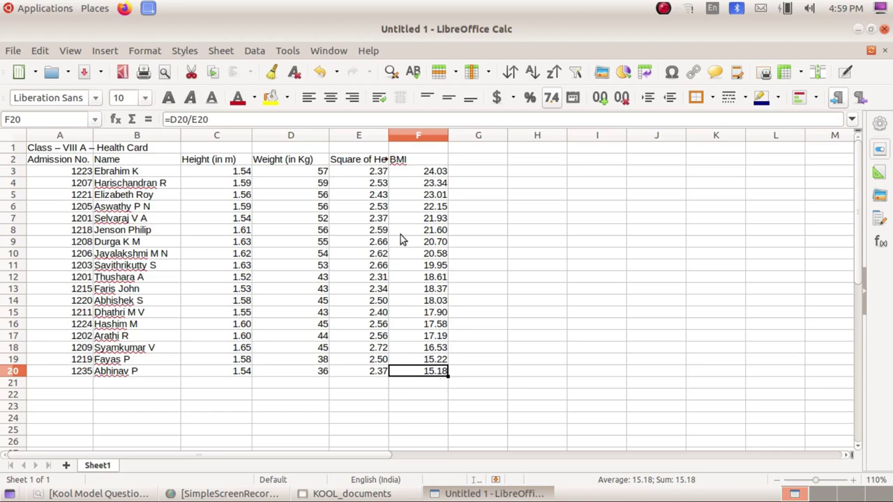
Consult the next instruction in the question PDF and enter the label "Average BMI" in cell B21.
click(97, 494)
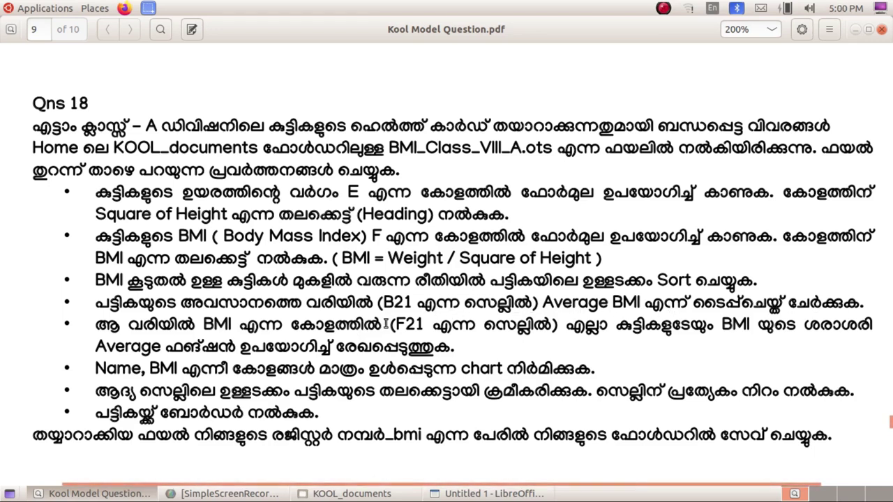
click(129, 491)
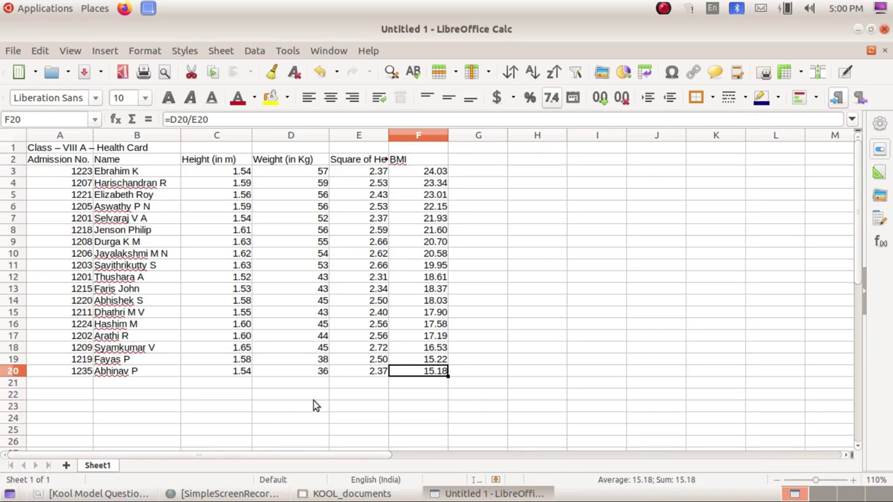
click(160, 385)
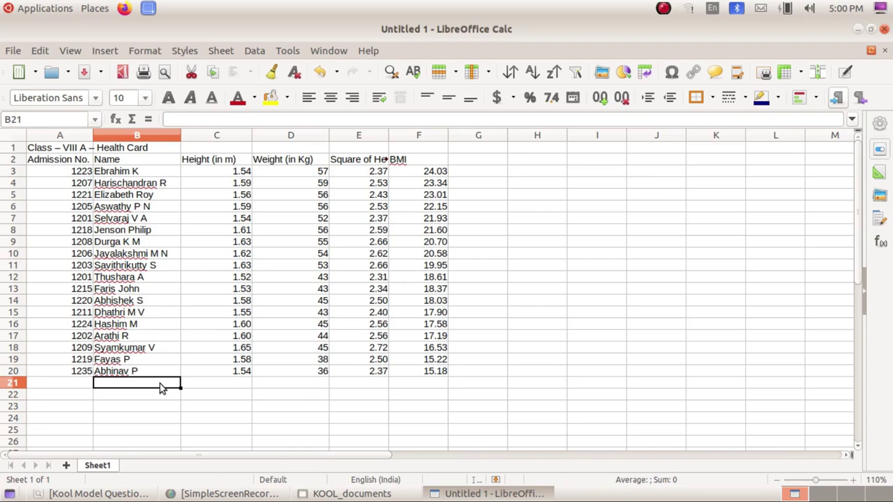
text(Aver)
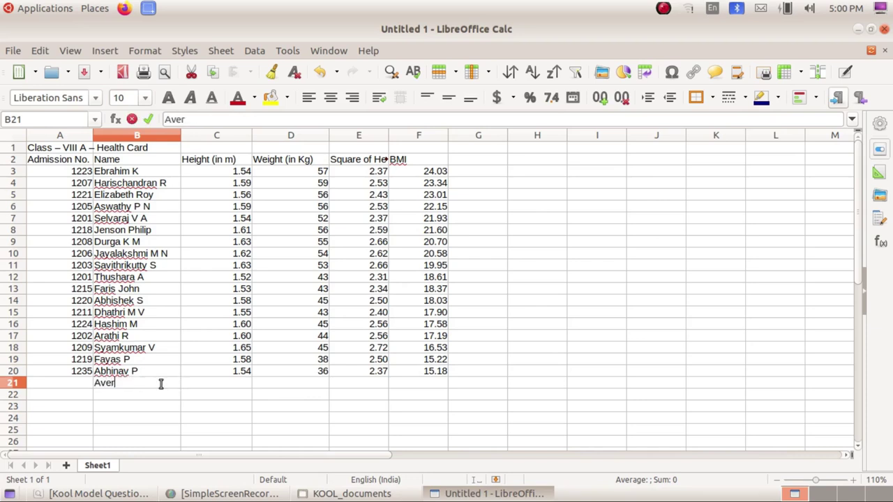
text(age BM)
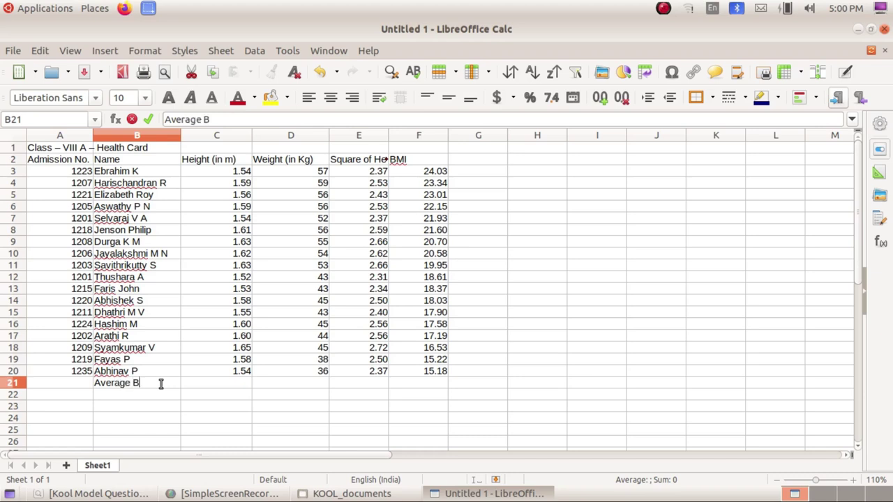
key(Tab)
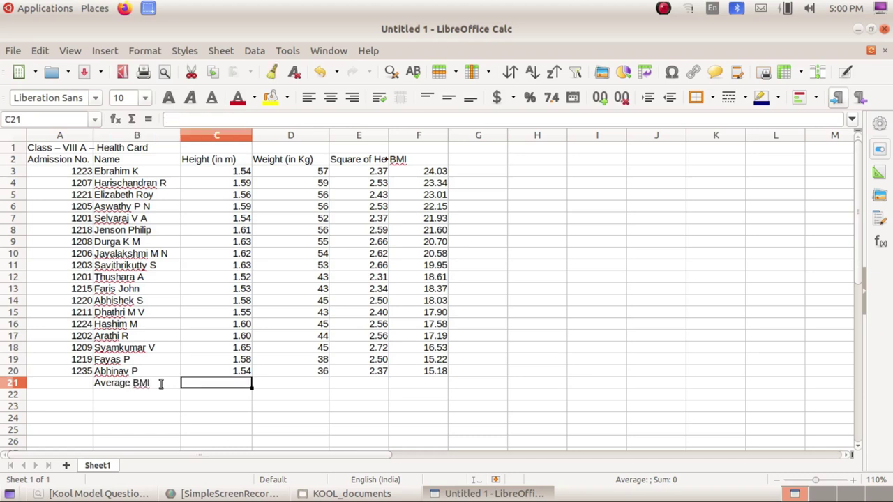
Consult the PDF's instruction for cell F21 and start an AVERAGE function there with the Function Wizard.
click(429, 383)
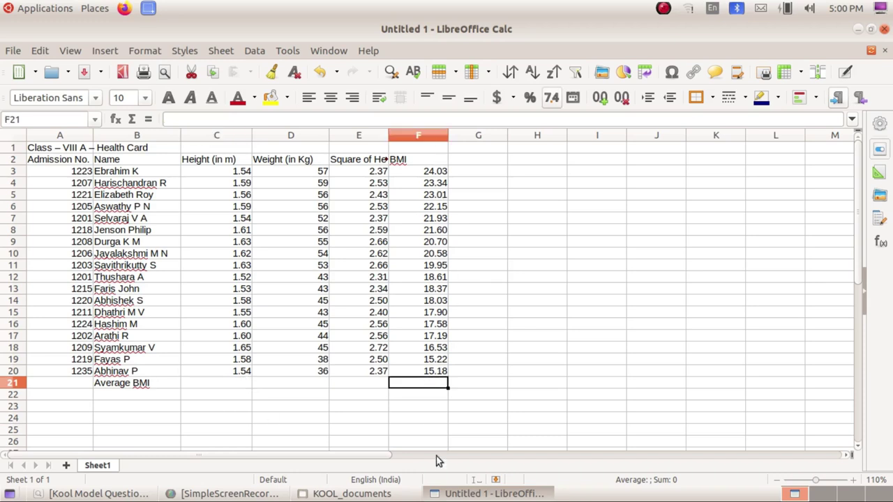
click(131, 495)
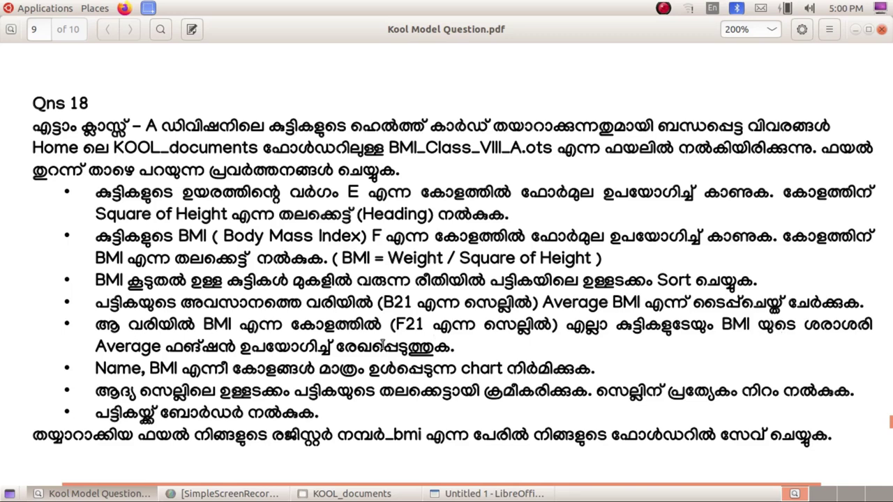
key(alt+Tab)
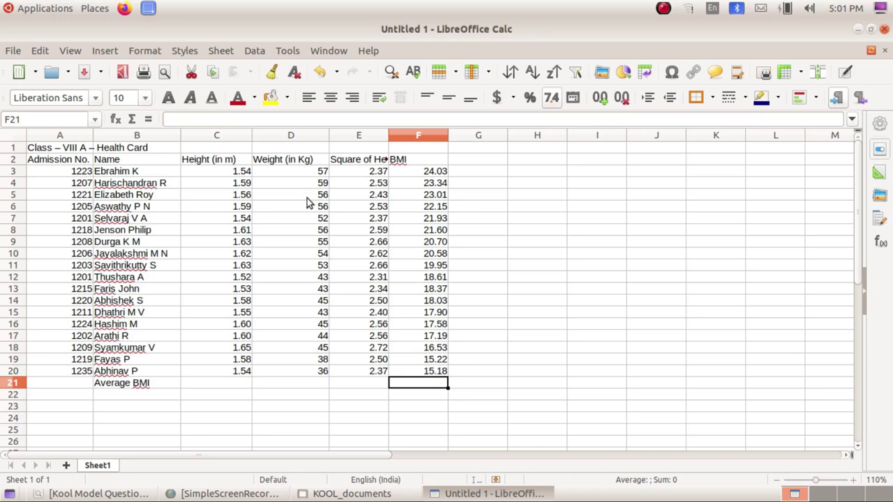
click(115, 120)
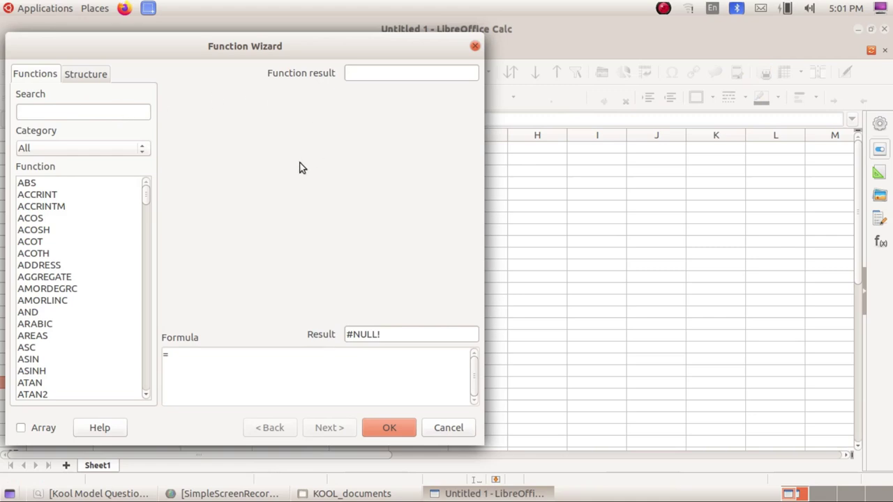
text(av)
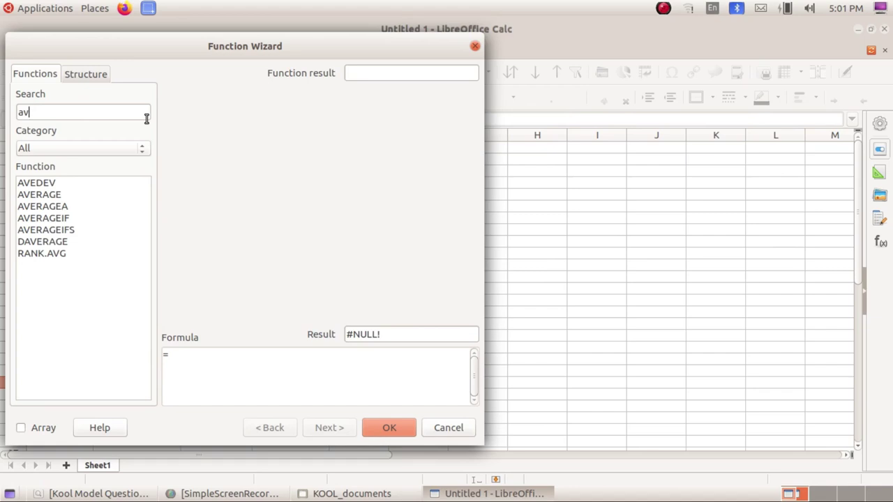
click(43, 196)
click(337, 427)
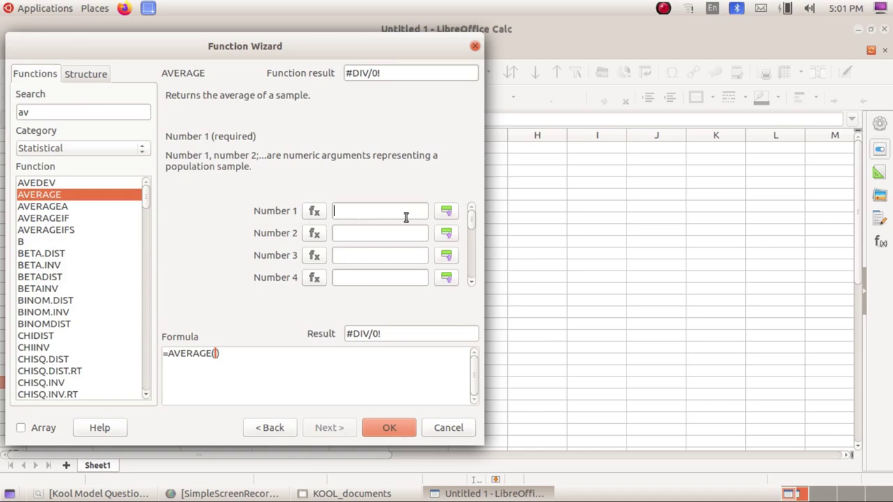
Set the AVERAGE function's first argument to the BMI range F3:F20 and insert the formula into F21.
click(446, 215)
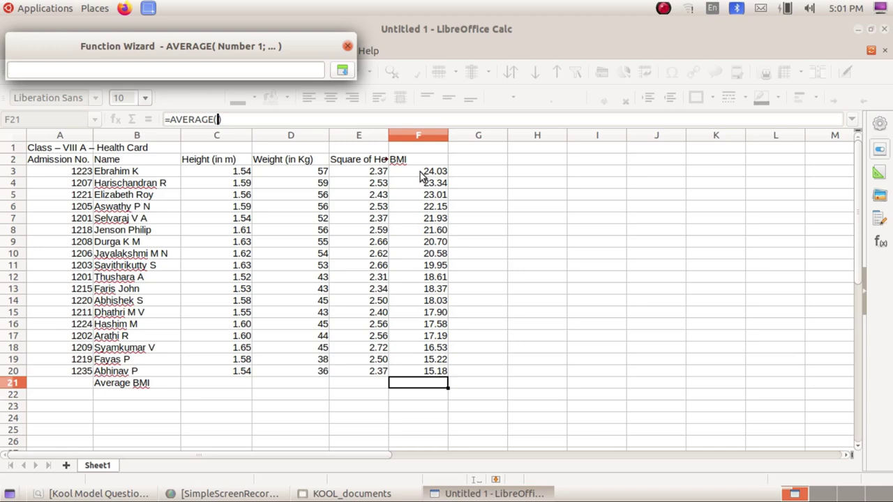
drag(420, 177, 438, 372)
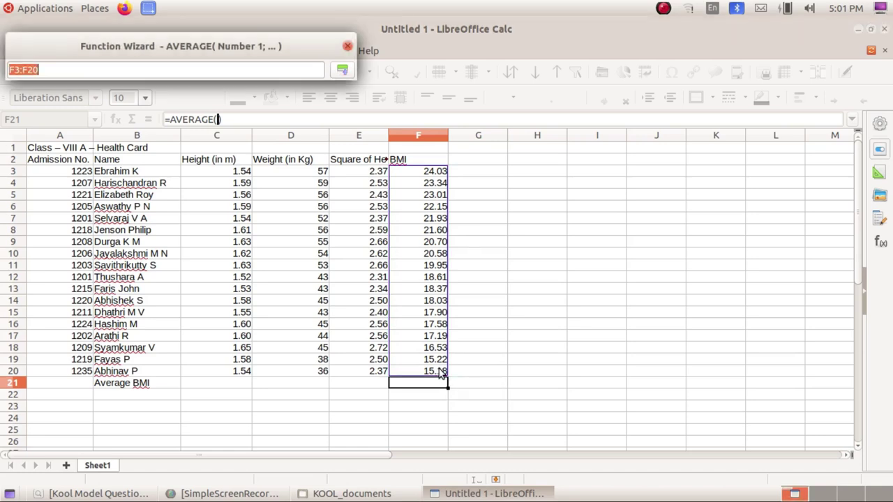
click(44, 72)
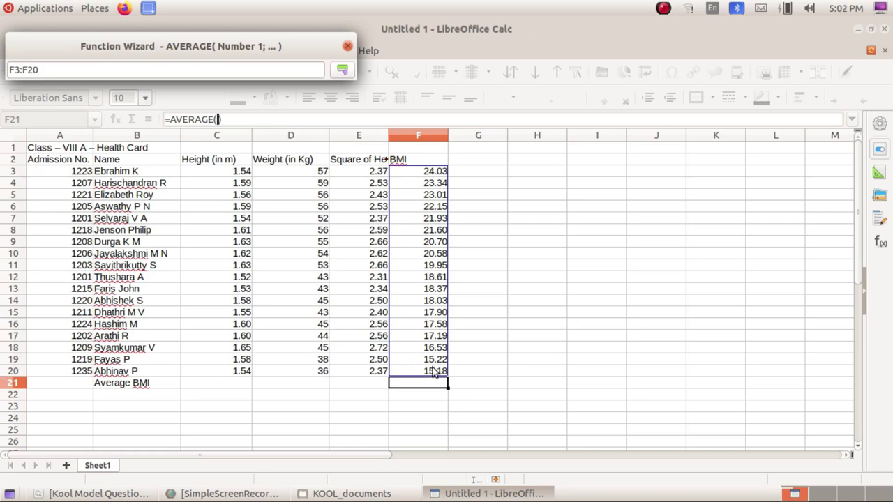
click(343, 70)
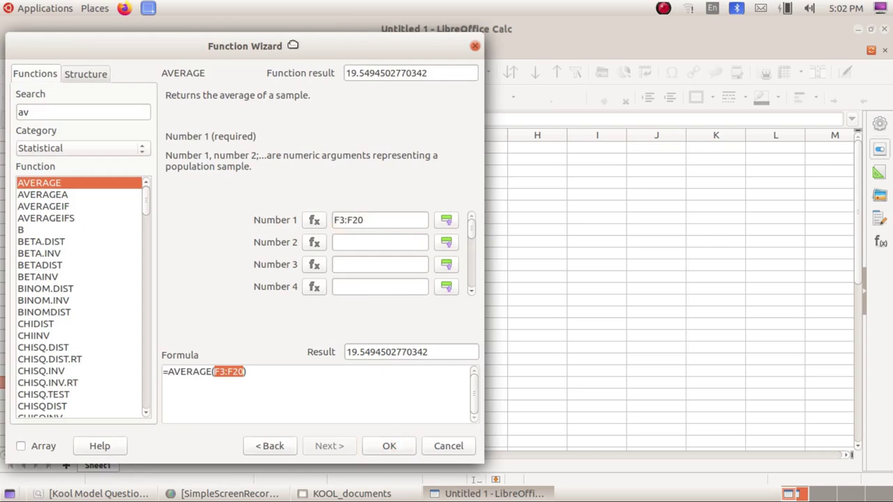
drag(293, 44, 437, 47)
click(531, 222)
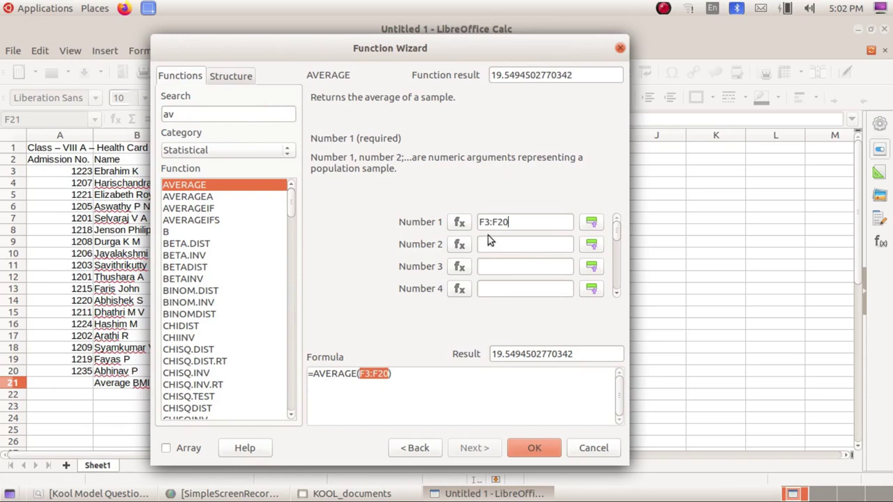
click(533, 452)
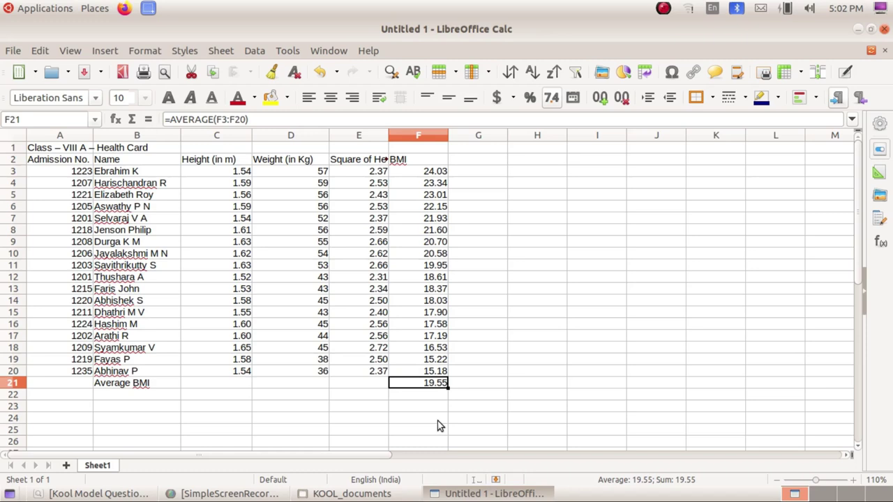
Consult the question PDF's chart instruction and start a chart from the names in B3:B20 and BMI values in F3:F20.
click(113, 492)
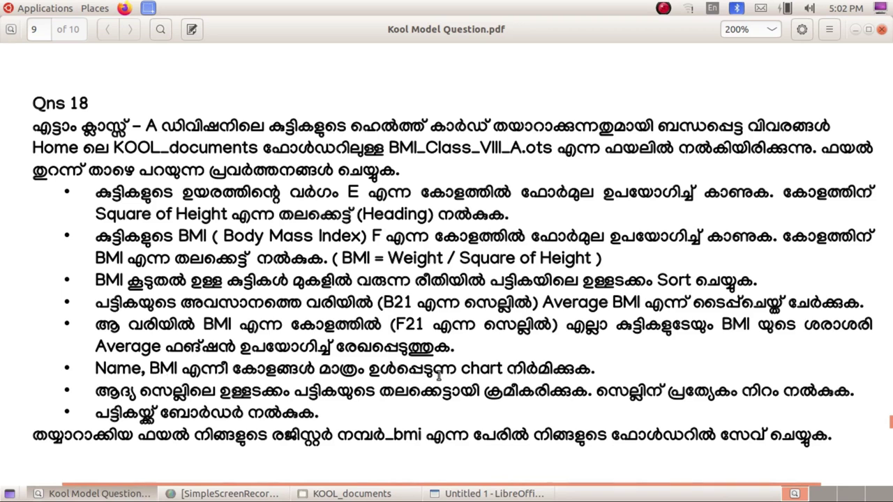
click(79, 494)
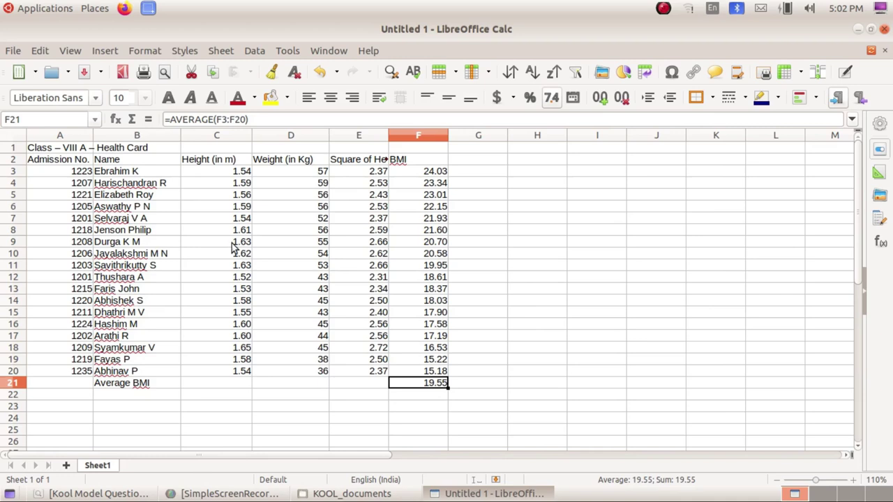
drag(152, 173, 172, 368)
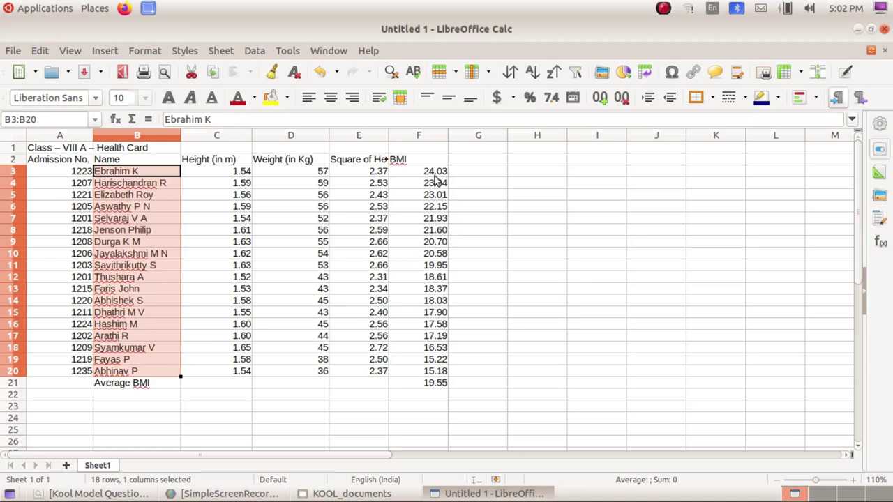
drag(434, 175, 436, 370)
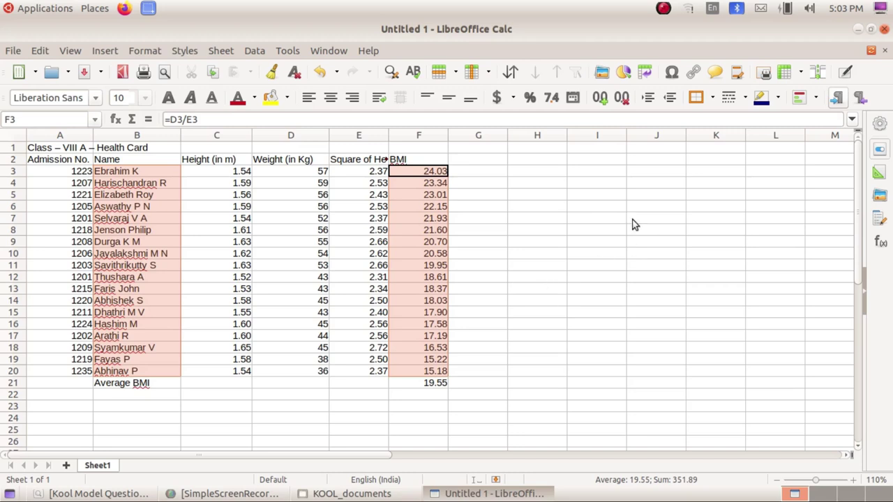
click(624, 73)
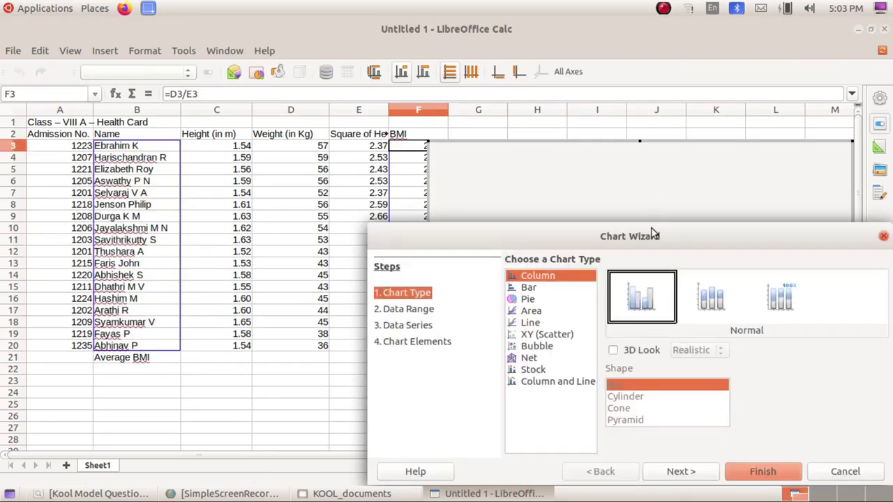
Keep the Normal column chart with data series in columns and first column as label, advancing to the chart elements.
drag(655, 235, 638, 119)
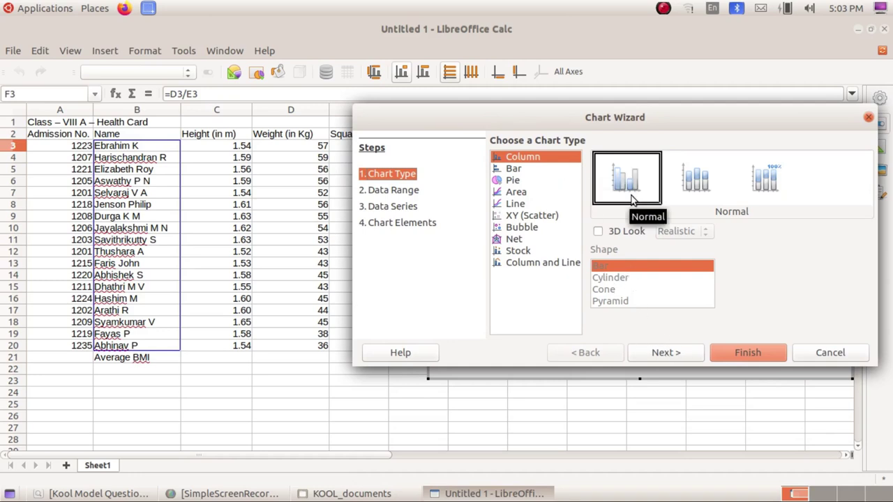
click(666, 354)
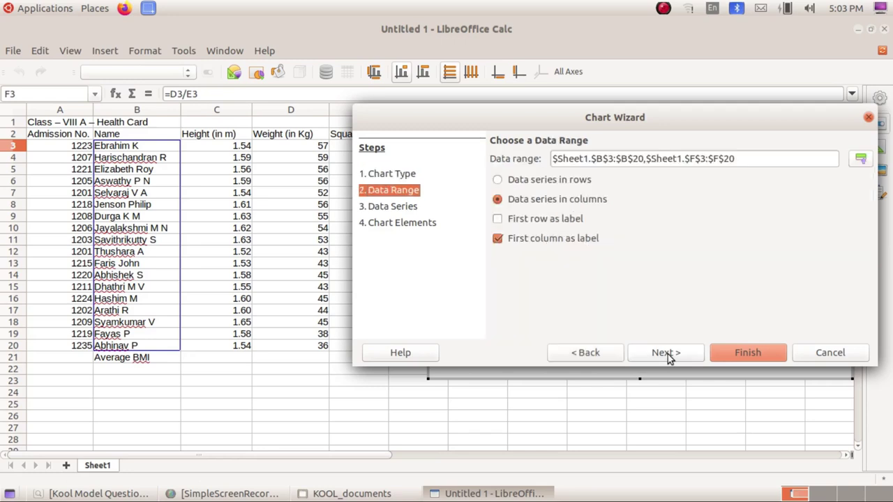
click(666, 354)
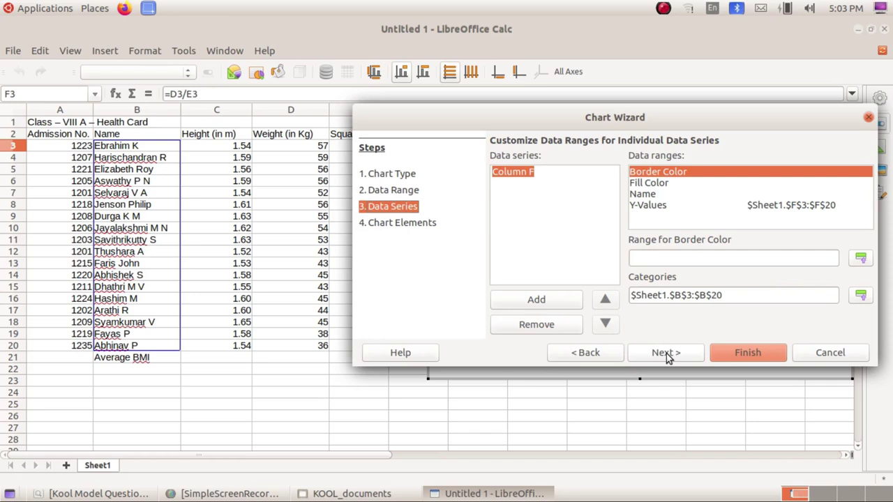
click(666, 354)
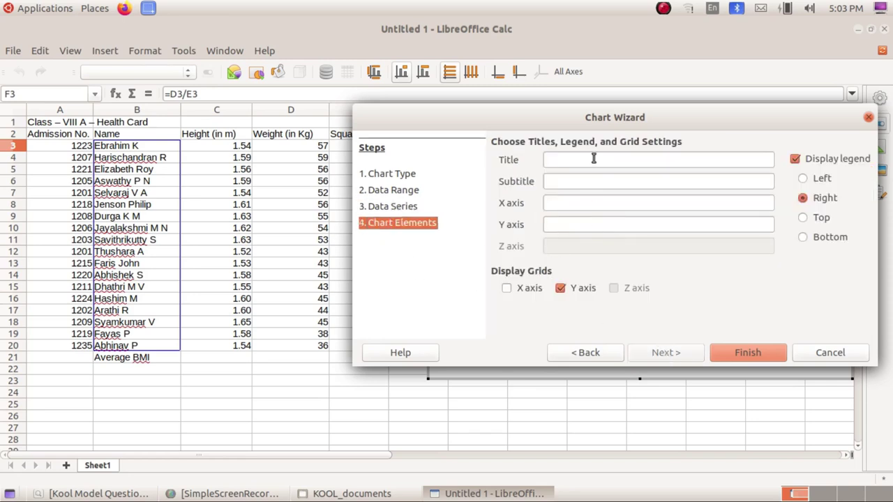
Title the chart "Students BMI" with subtitle "Eight A", label the axes "Name of Students" (X) and "BMI" (Y), and finish it.
drag(604, 119, 532, 238)
click(525, 277)
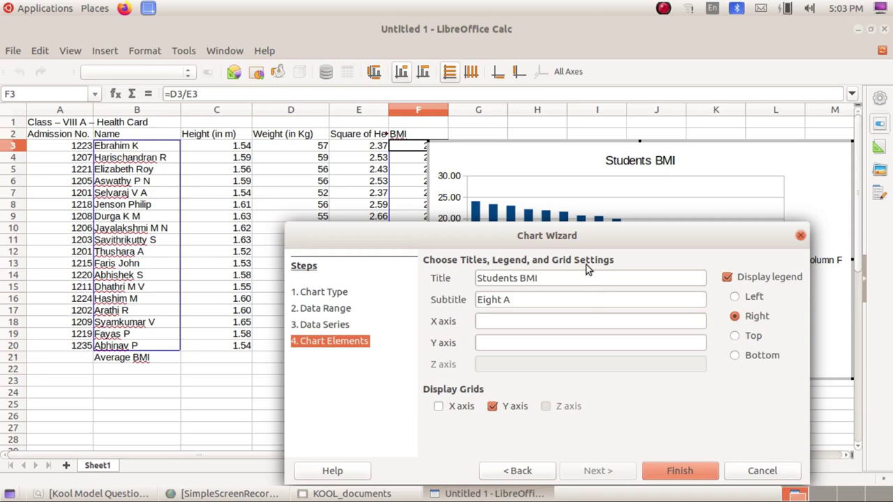
click(555, 322)
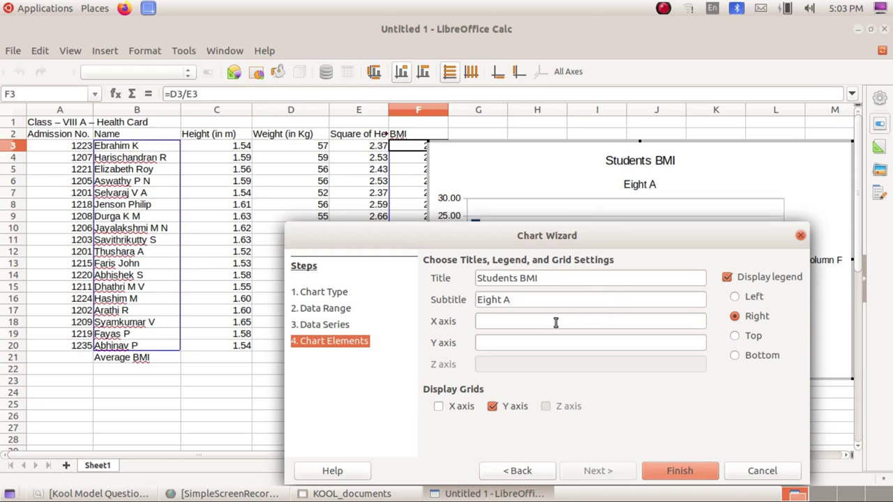
drag(633, 238, 563, 167)
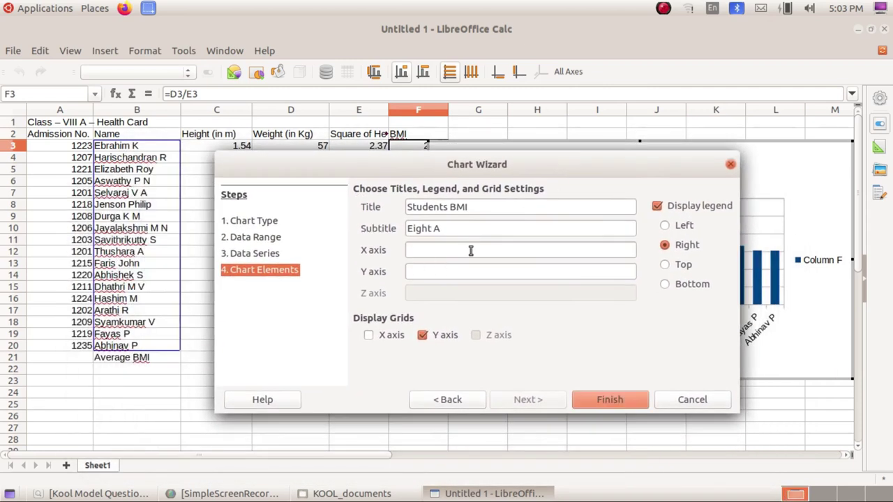
text(Name of Students)
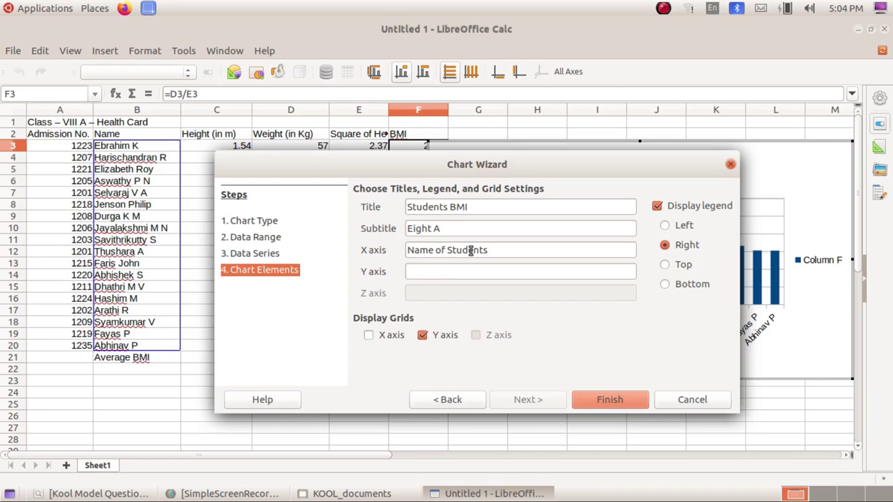
drag(478, 170, 505, 179)
click(473, 285)
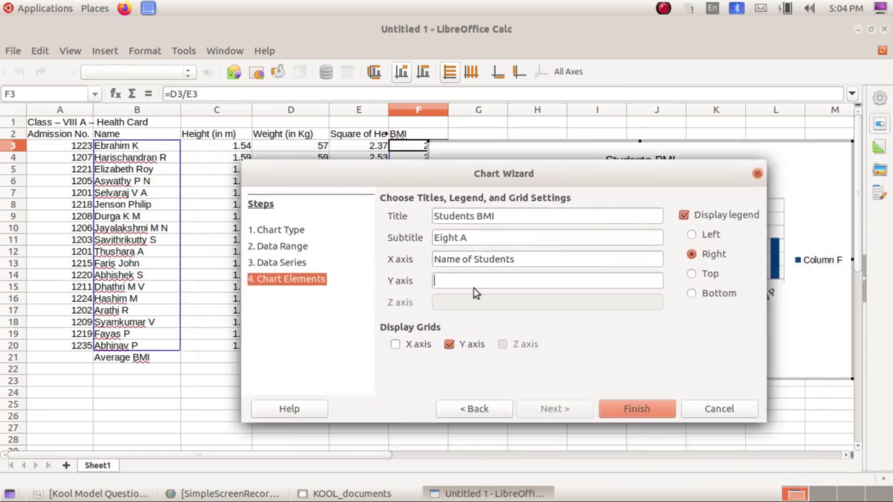
text(BMI)
click(636, 408)
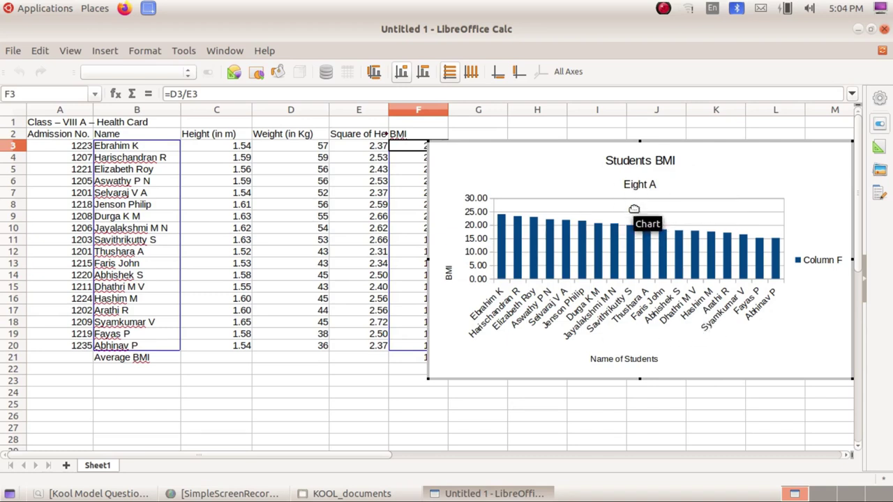
click(740, 401)
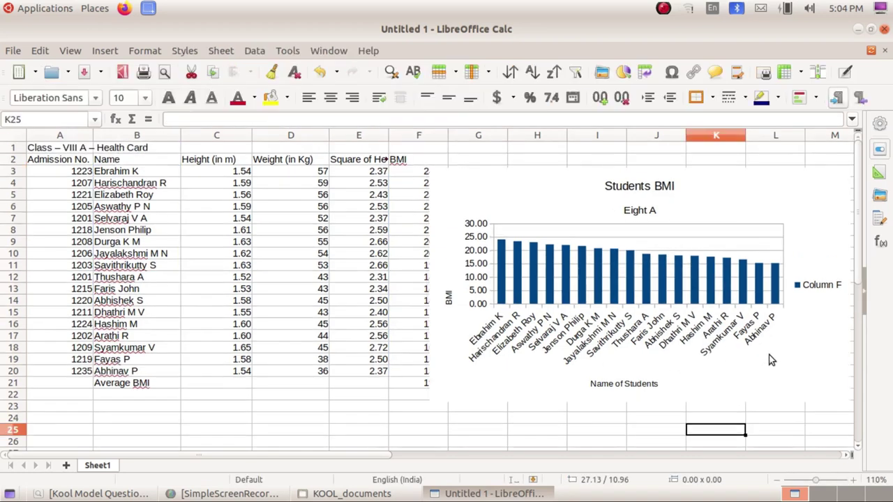
Shrink the chart to about 13.3 × 7.6 cm so it no longer covers the BMI column.
click(767, 357)
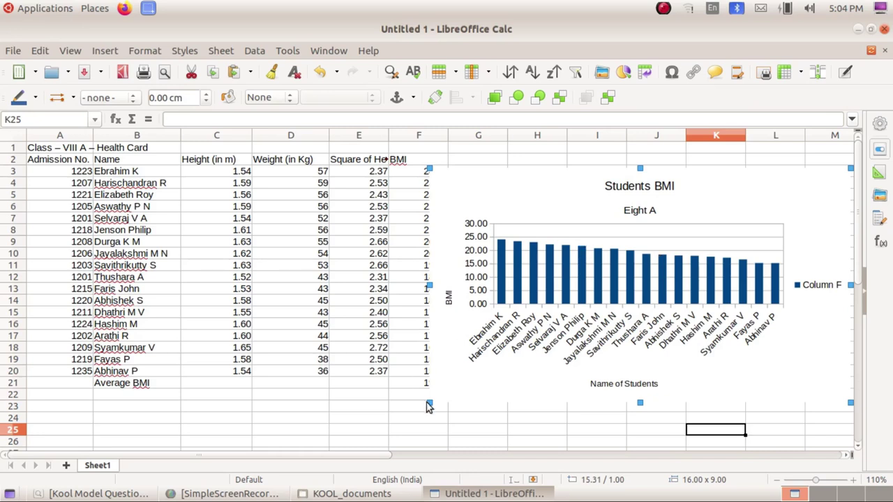
drag(433, 399, 503, 356)
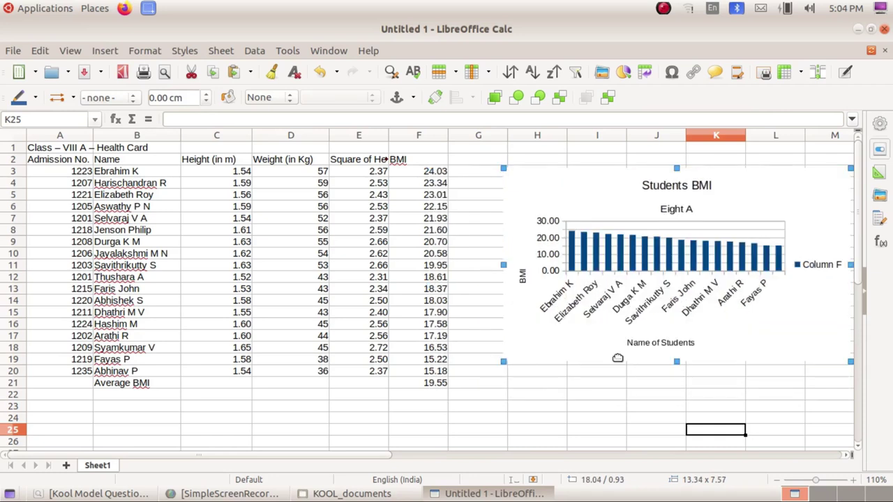
click(532, 429)
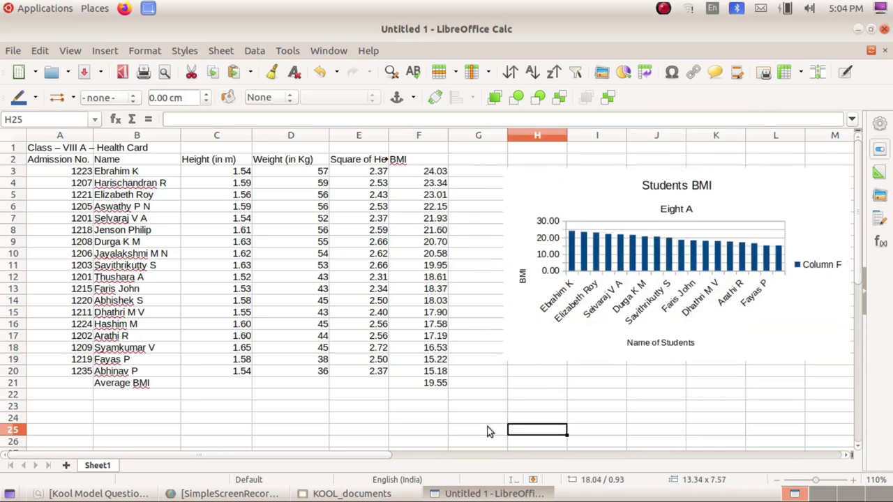
Consult the PDF's heading instruction, then merge and center cells A1:F1 containing "Class – VIII A – Health Card".
click(98, 493)
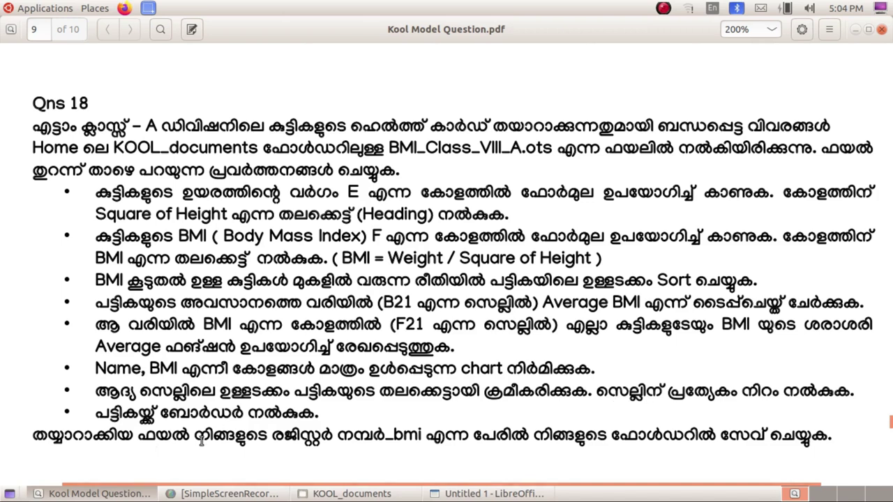
click(488, 493)
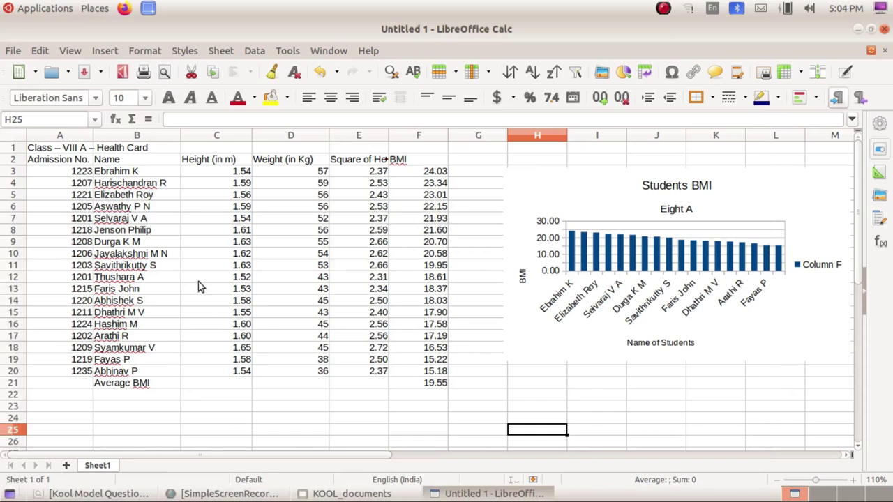
click(78, 150)
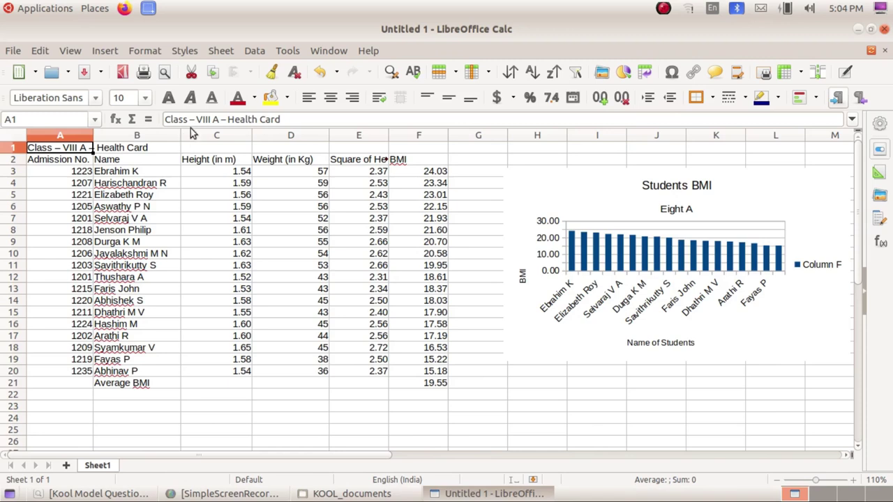
click(155, 232)
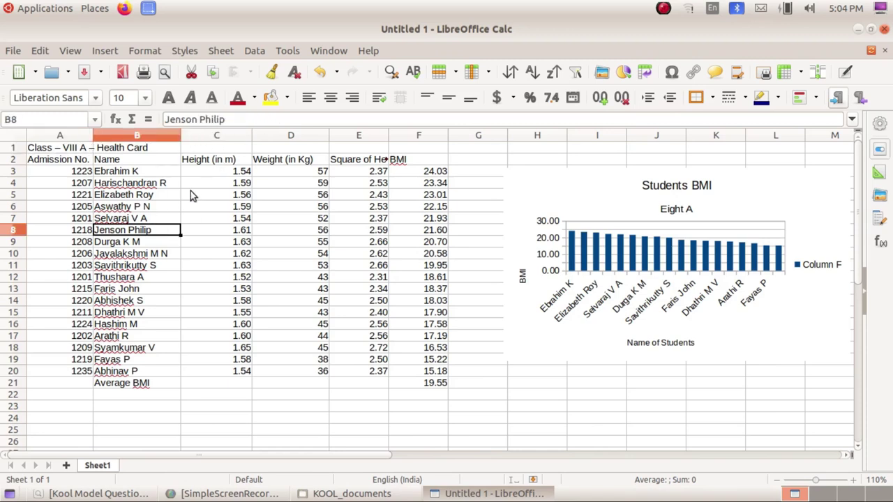
click(88, 149)
drag(88, 149, 402, 145)
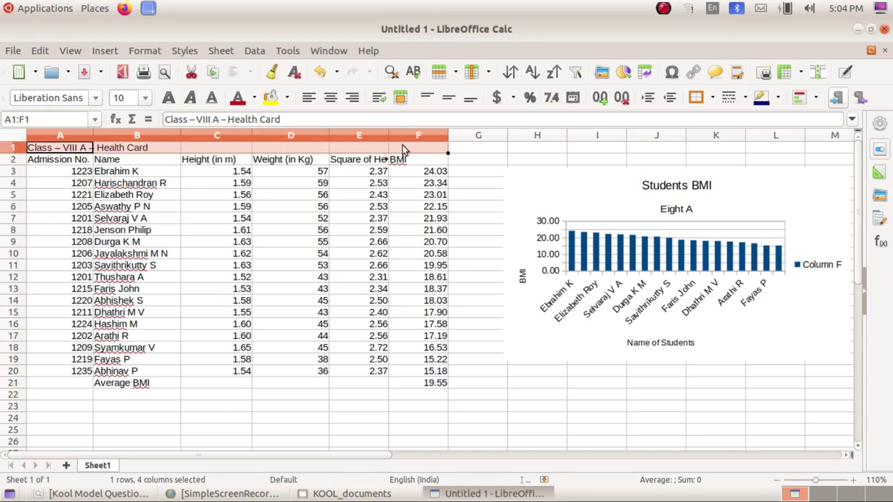
click(402, 100)
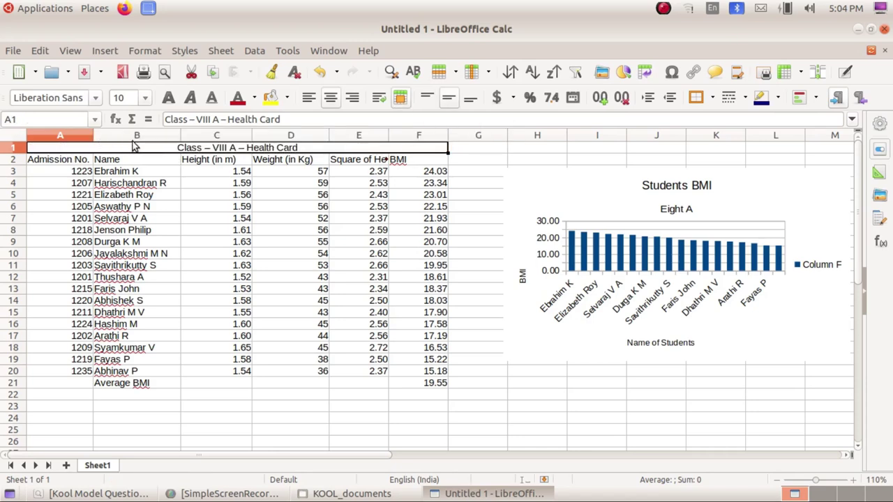
Recheck the PDF's cell colour instruction and give the merged heading cell a light green background.
click(92, 494)
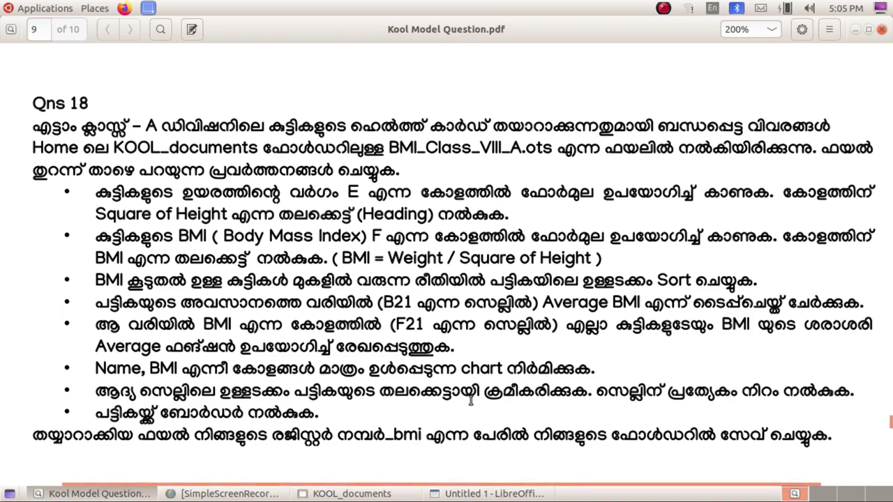
click(79, 494)
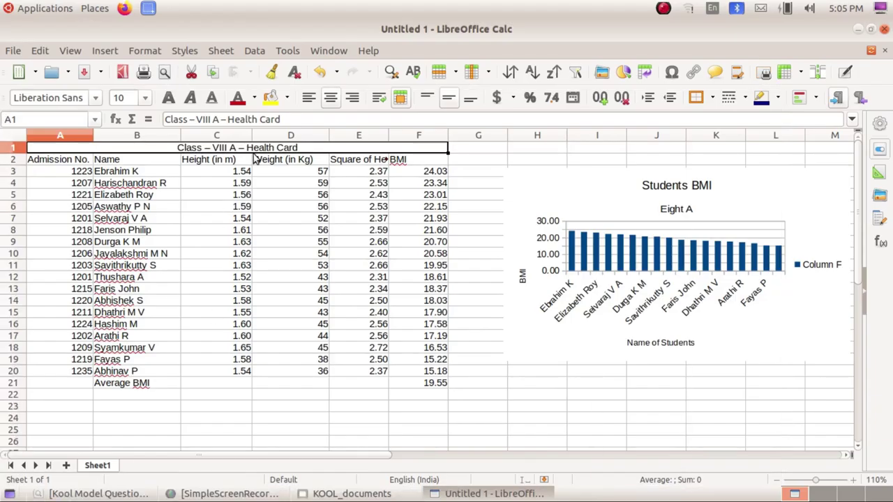
click(286, 98)
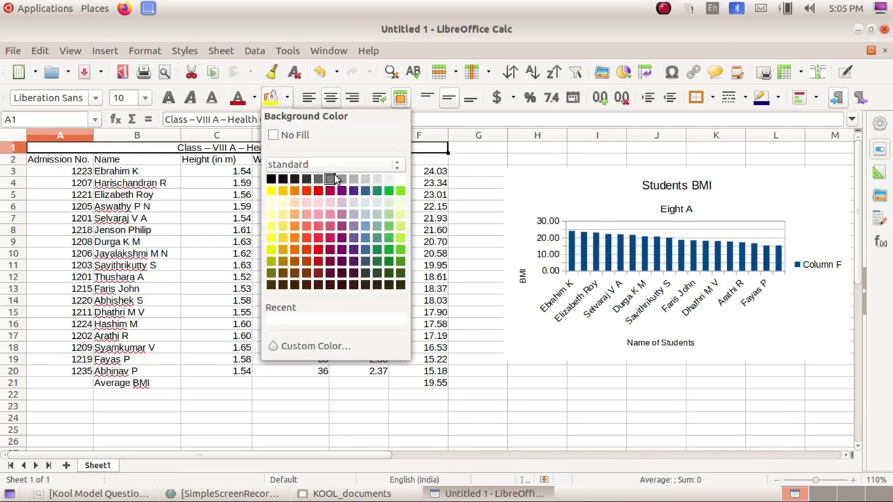
click(387, 202)
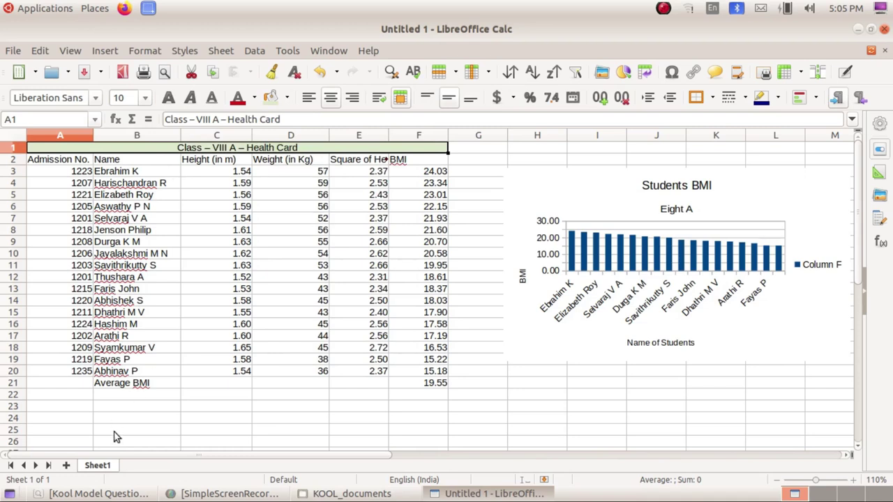
Consult the PDF's border instruction and apply outer and all inner borders to the table A1:F21.
click(98, 493)
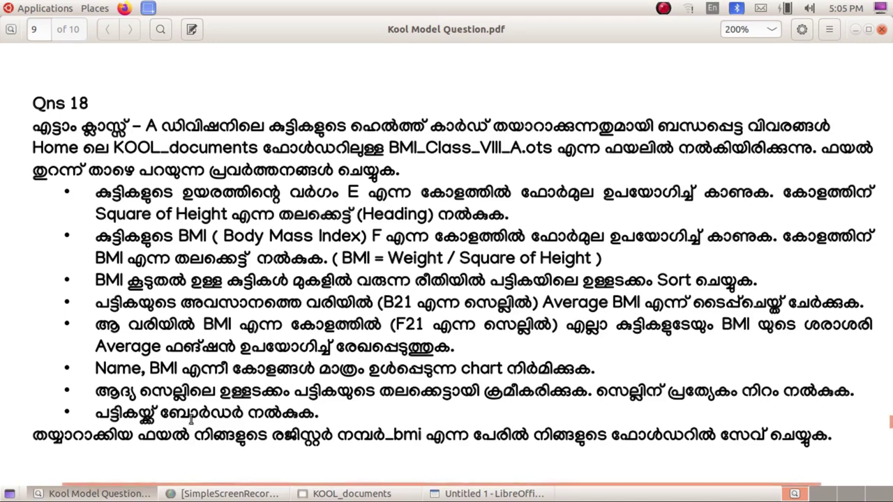
click(133, 494)
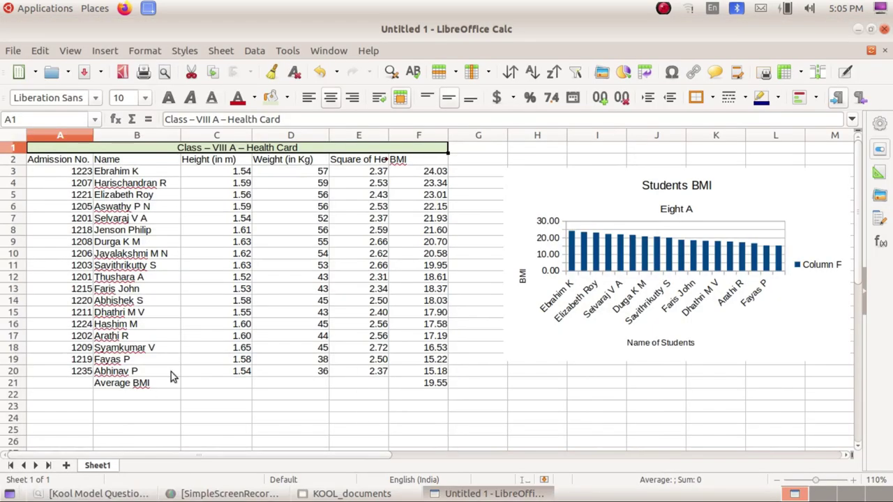
click(210, 242)
drag(119, 150, 167, 382)
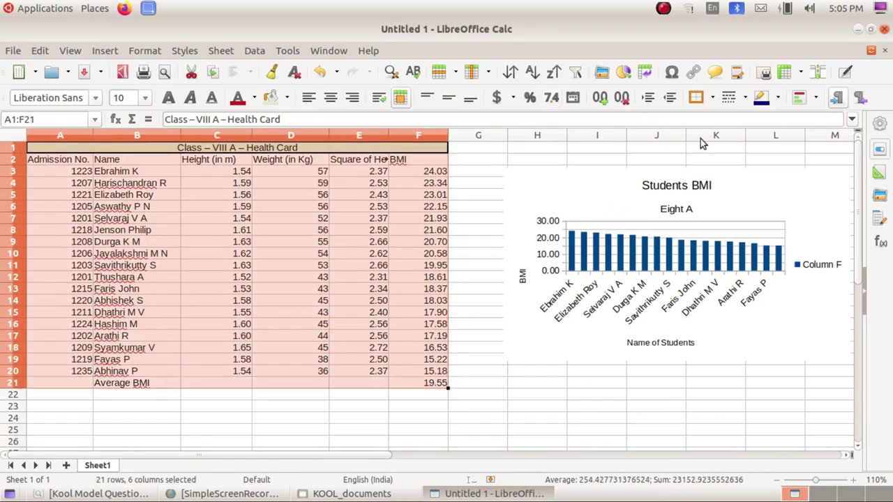
click(713, 101)
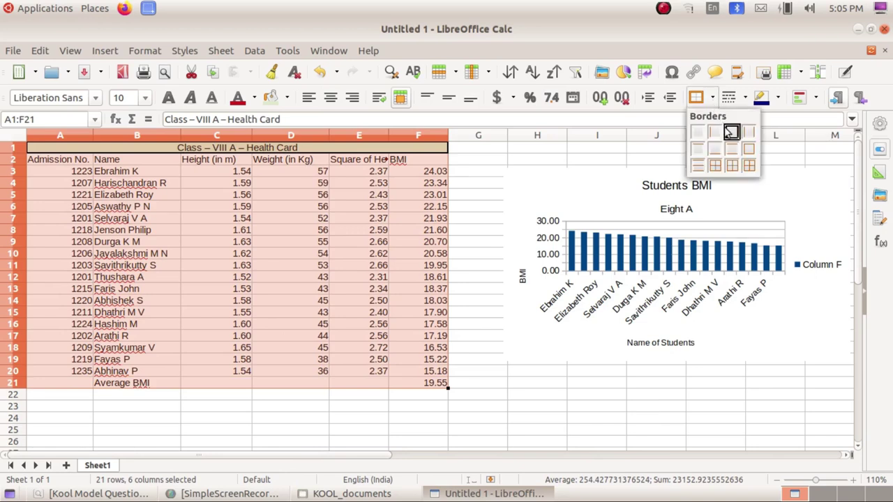
click(749, 166)
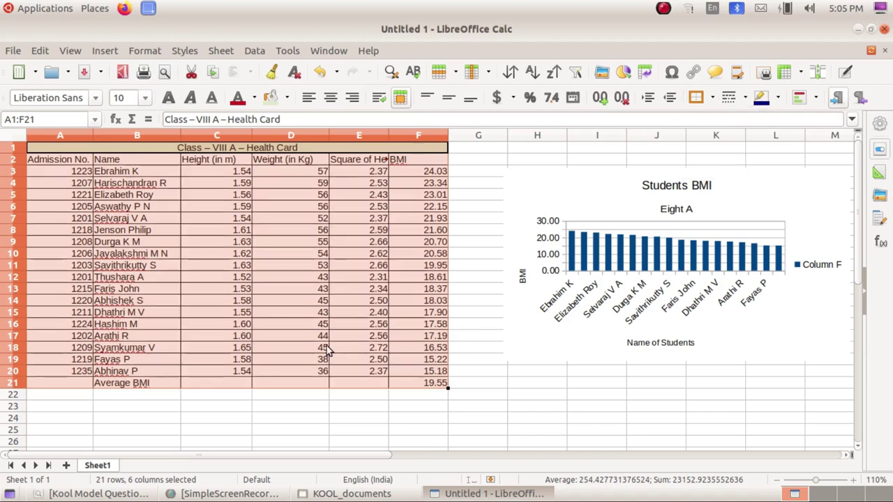
Consult the PDF's saving instruction, then save the spreadsheet as 2000145_bmi in the 2000145_KOOLfiles folder of the home directory.
click(138, 494)
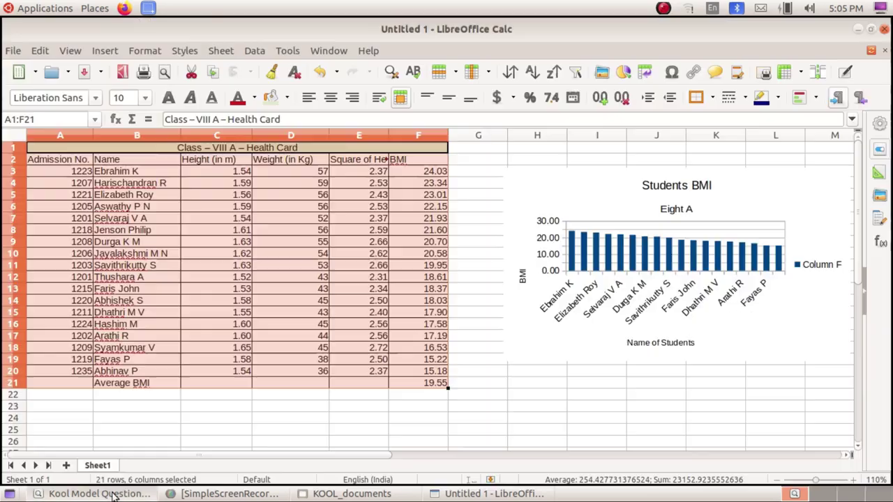
click(115, 495)
click(83, 73)
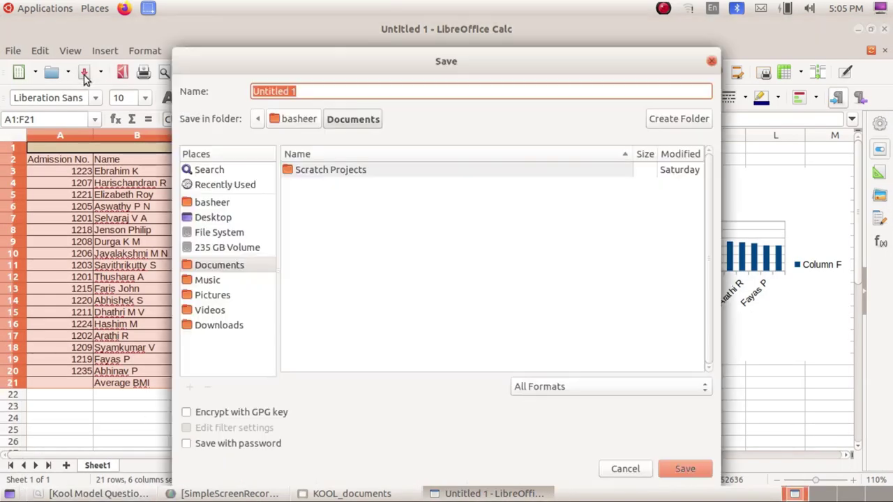
click(213, 204)
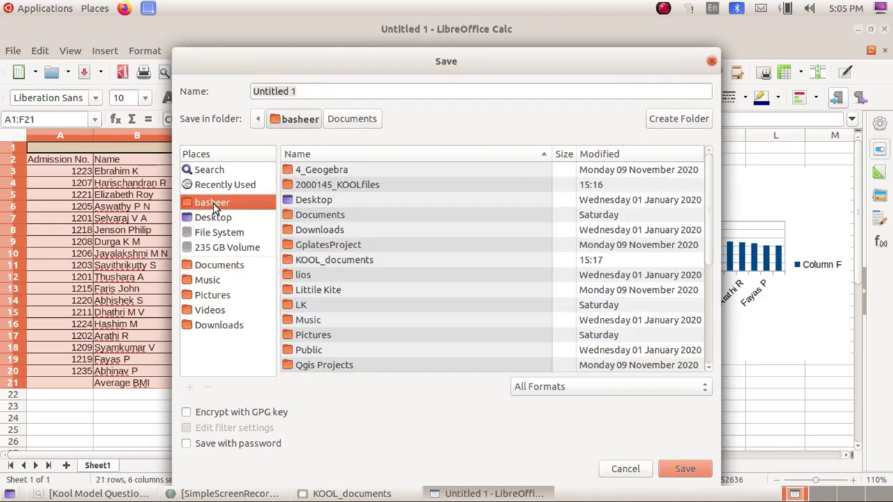
double_click(374, 186)
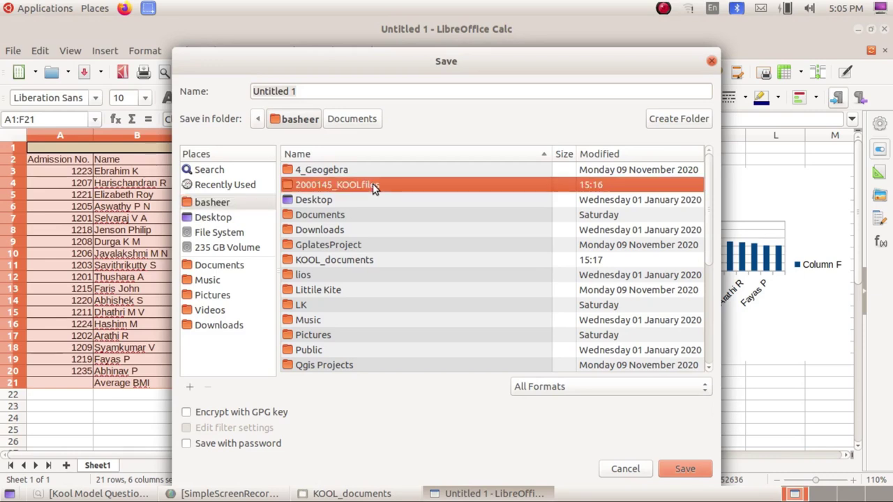
drag(309, 92, 251, 91)
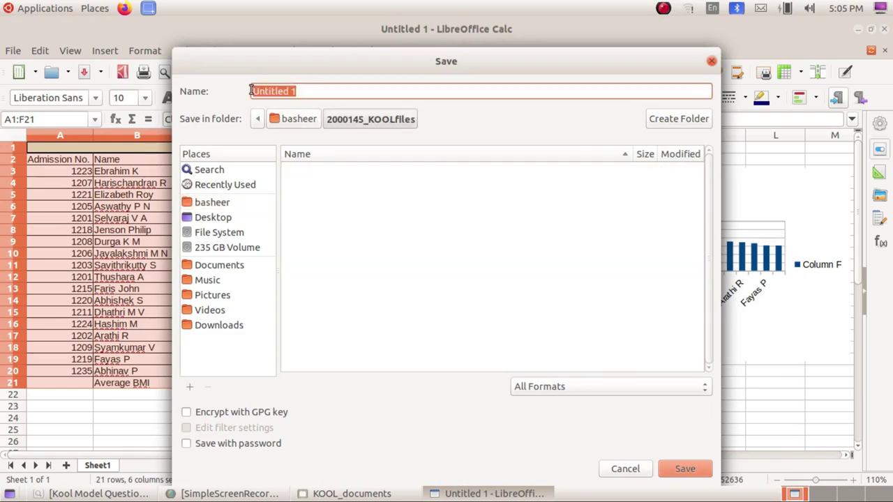
text(200)
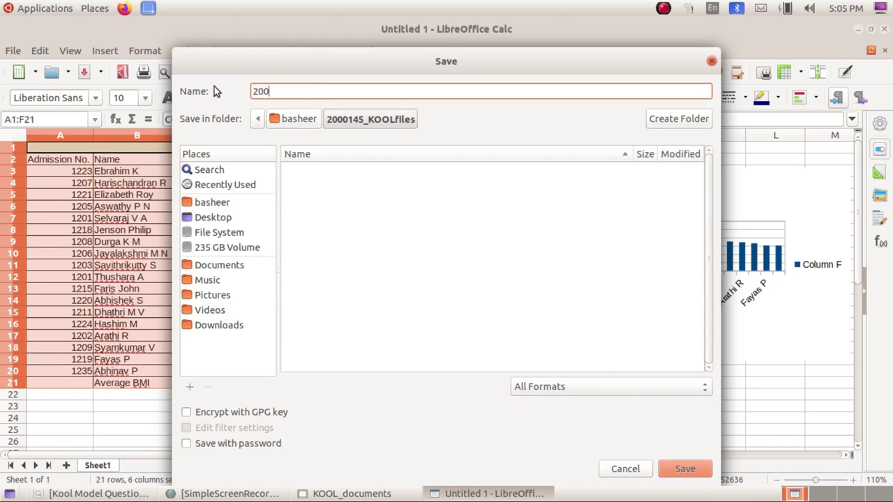
text(0145_bmi)
click(681, 467)
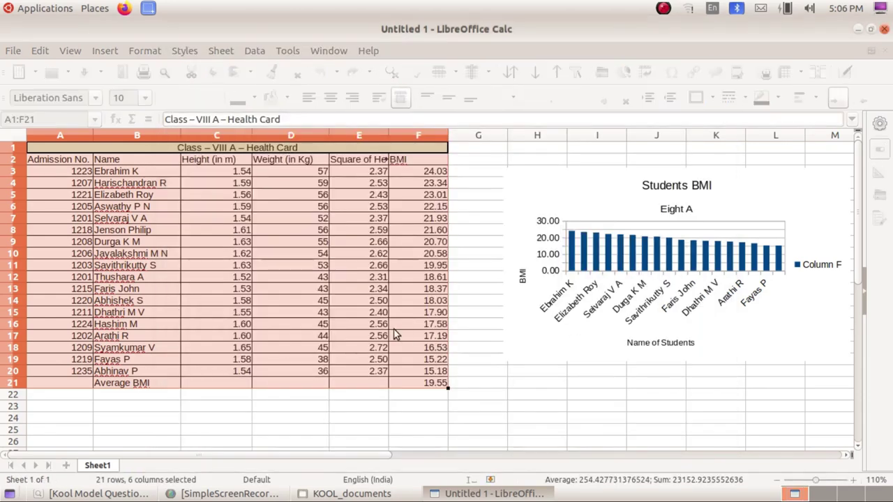
click(402, 409)
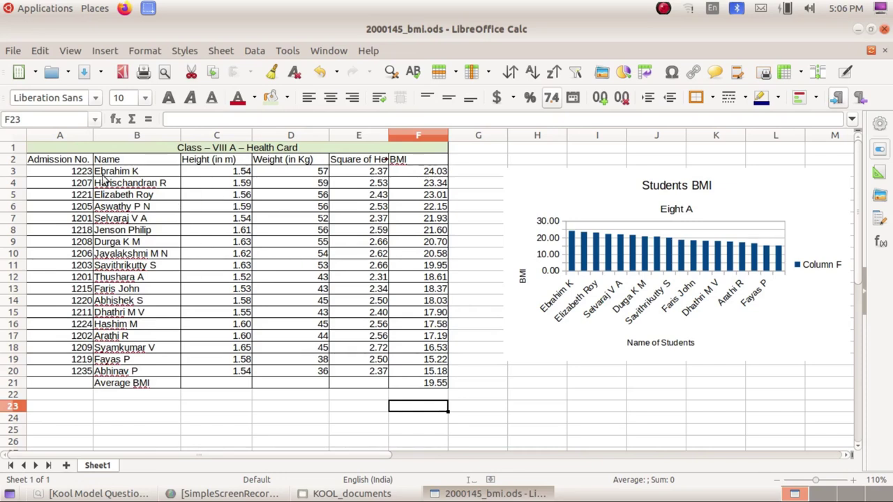
Fill the table cells A2:F21 below the heading with a medium green background, darker than the heading's.
click(129, 220)
drag(73, 160, 418, 383)
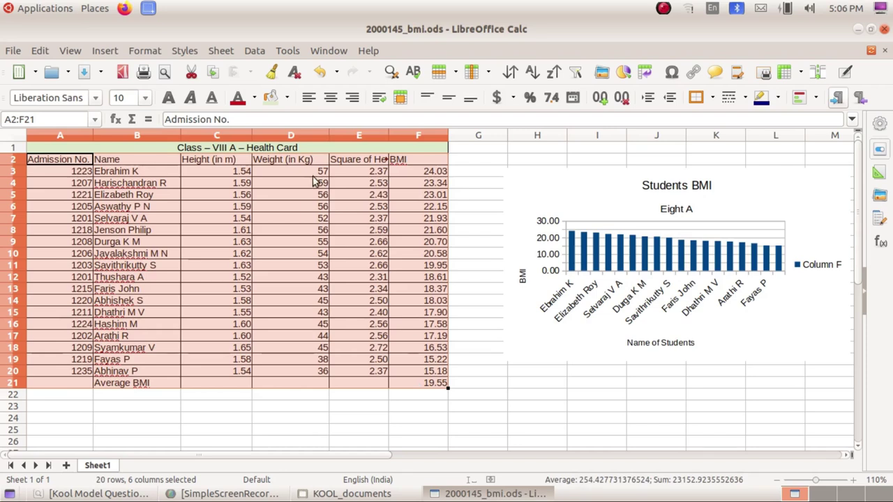
click(287, 97)
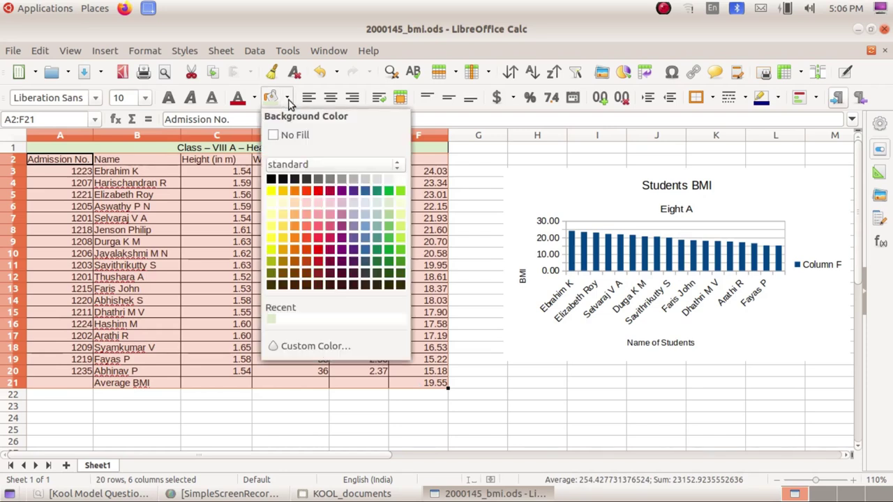
click(388, 214)
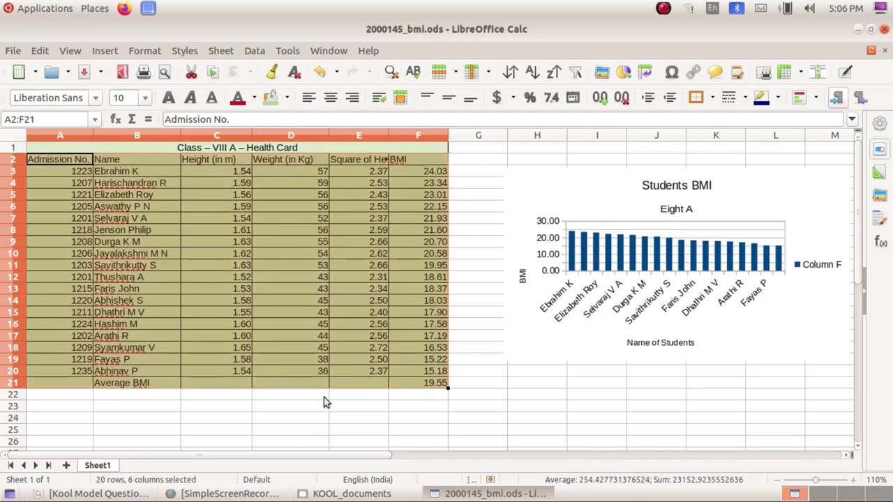
click(324, 397)
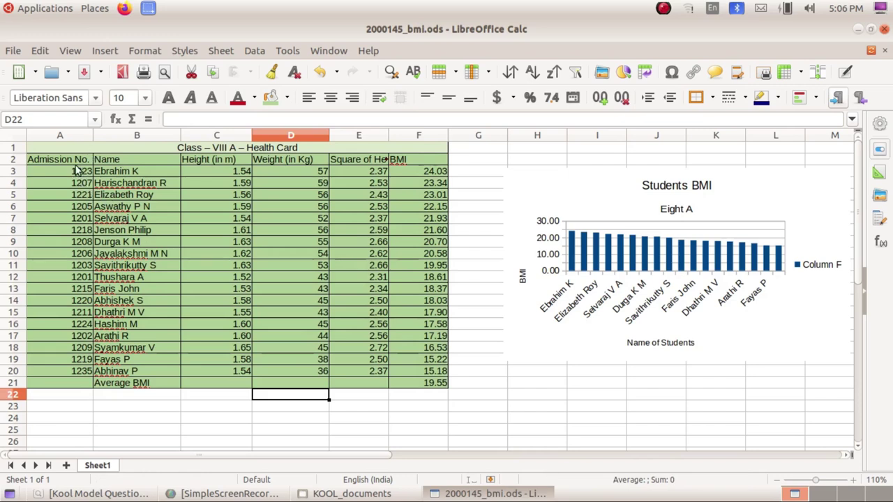
Select the whole sheet and increase the height of all rows to nearly double.
click(13, 137)
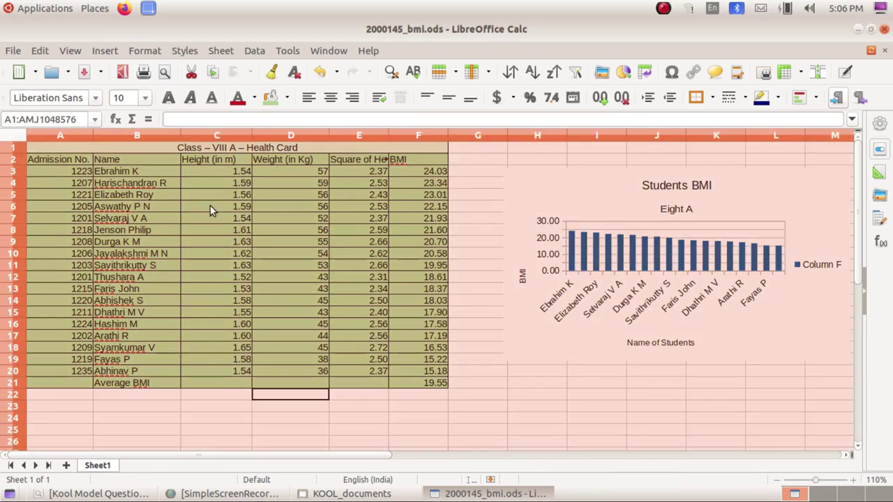
click(122, 244)
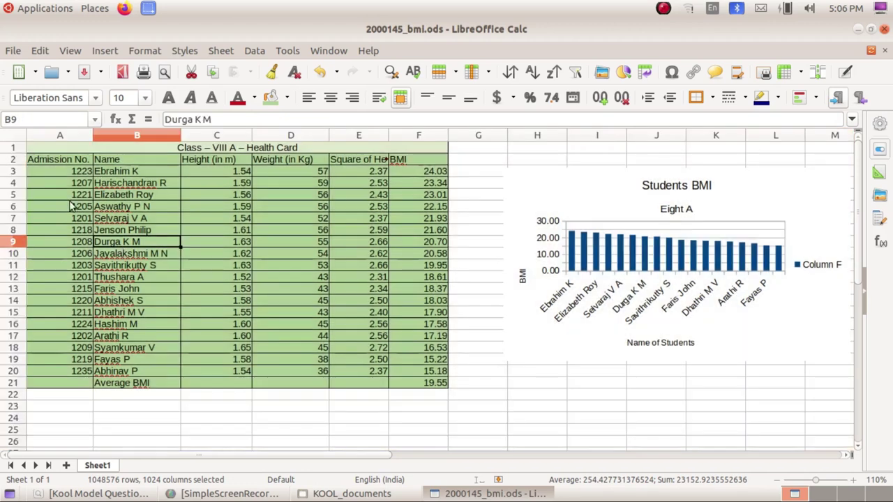
click(16, 139)
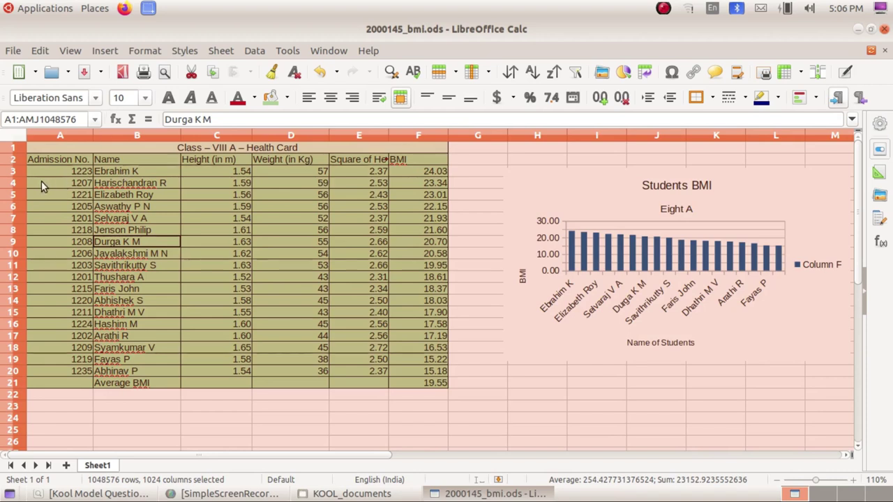
click(40, 161)
click(18, 140)
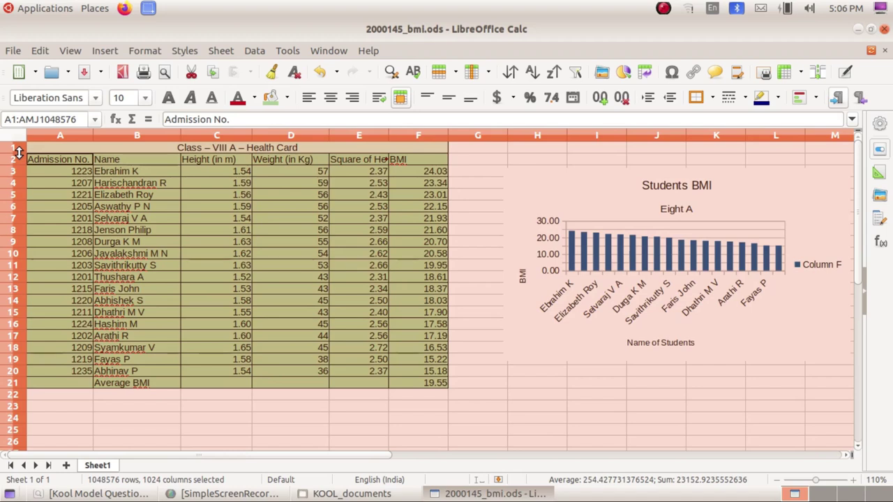
drag(19, 153, 19, 163)
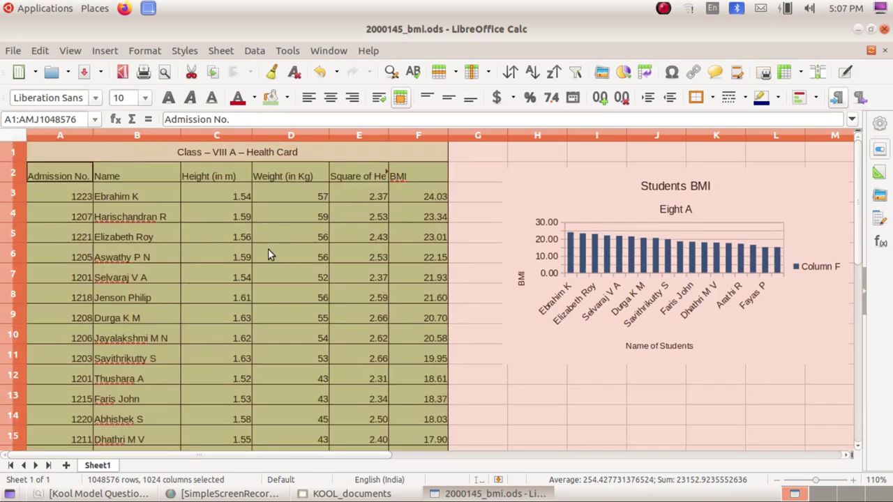
scroll(268, 255, down, 2)
scroll(268, 256, up, 2)
click(268, 255)
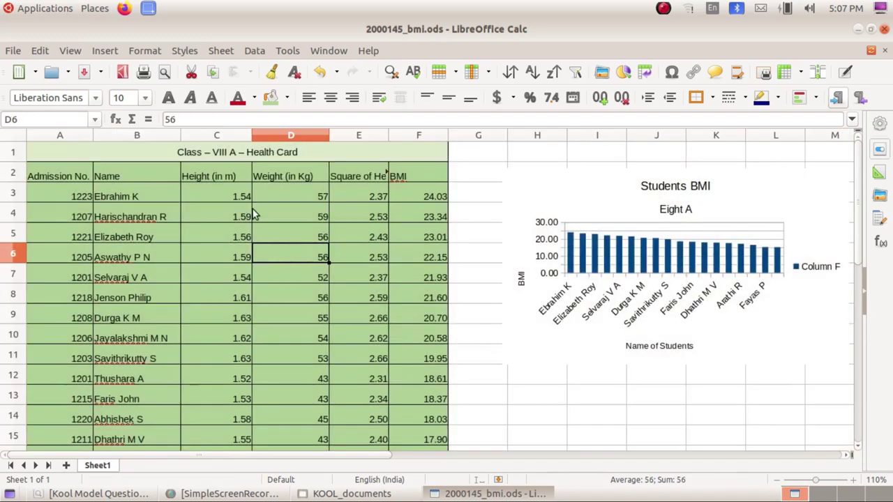
Center-align the Height, Weight, Square of Height and BMI columns (C to F) one after another.
click(227, 136)
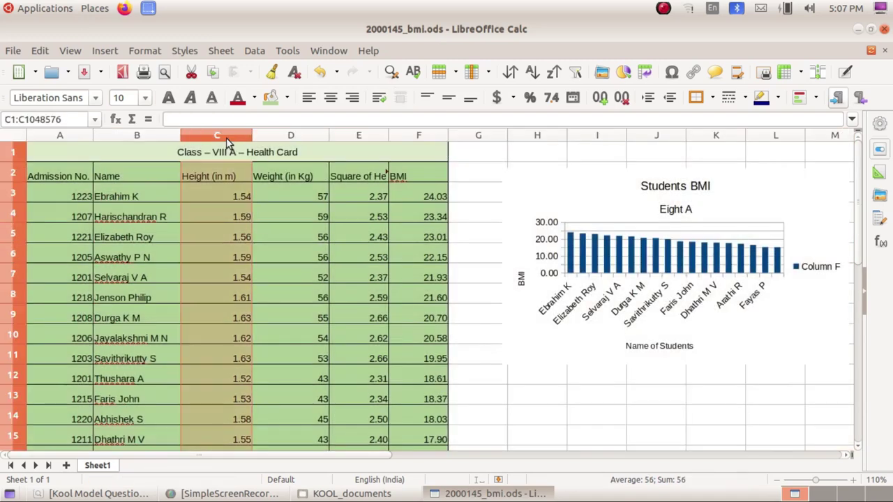
click(330, 98)
click(302, 136)
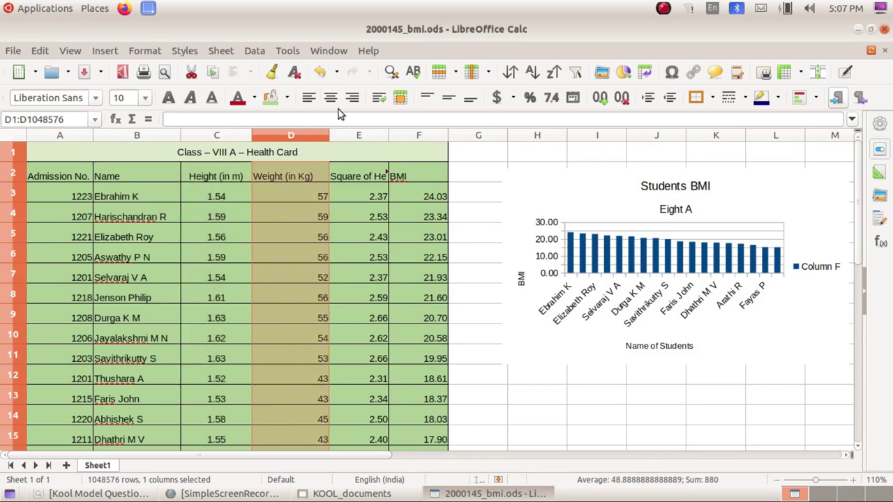
click(331, 97)
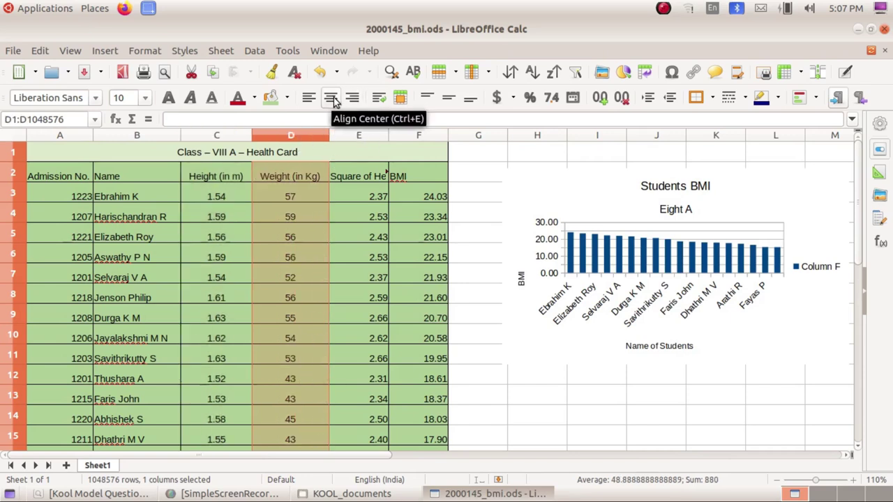
click(357, 136)
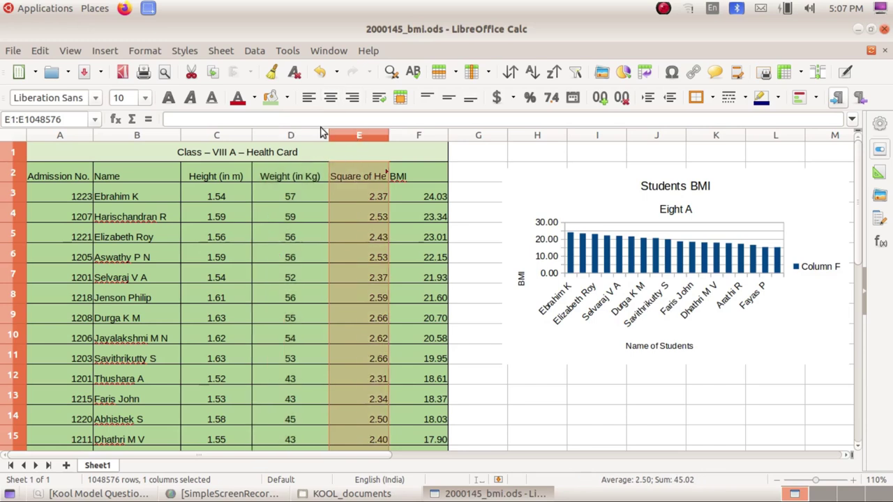
key(ctrl+e)
click(418, 137)
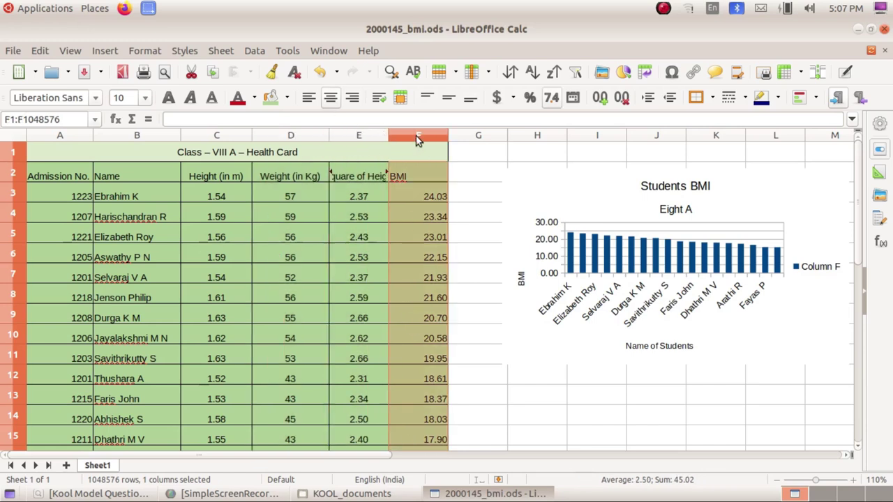
click(332, 101)
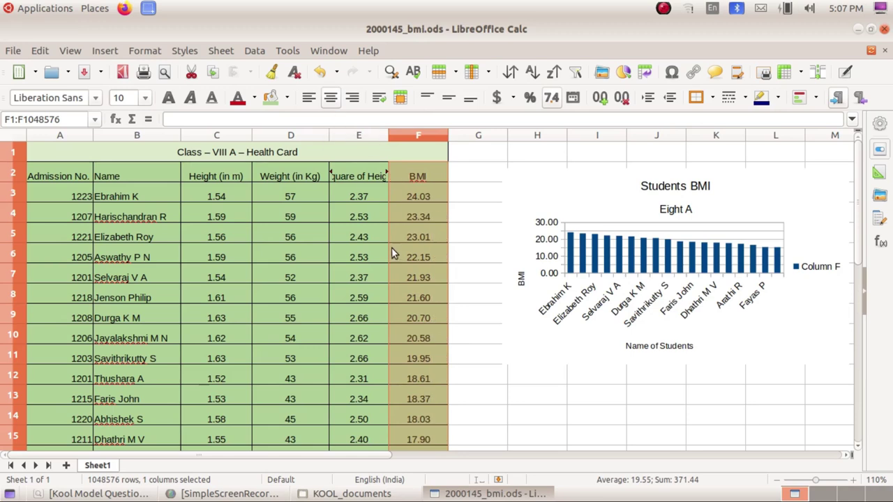
click(393, 249)
Make the column headings in A2:F2 bold and wrap their text within the cells.
drag(74, 176, 399, 175)
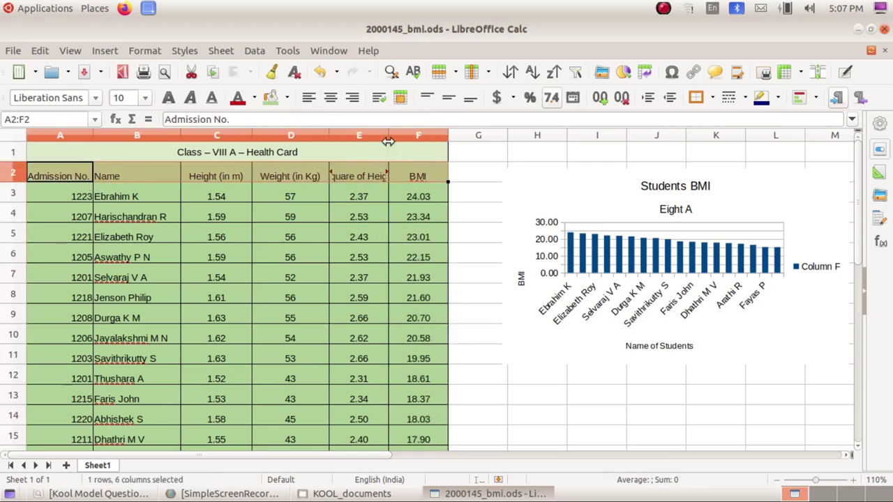
click(168, 98)
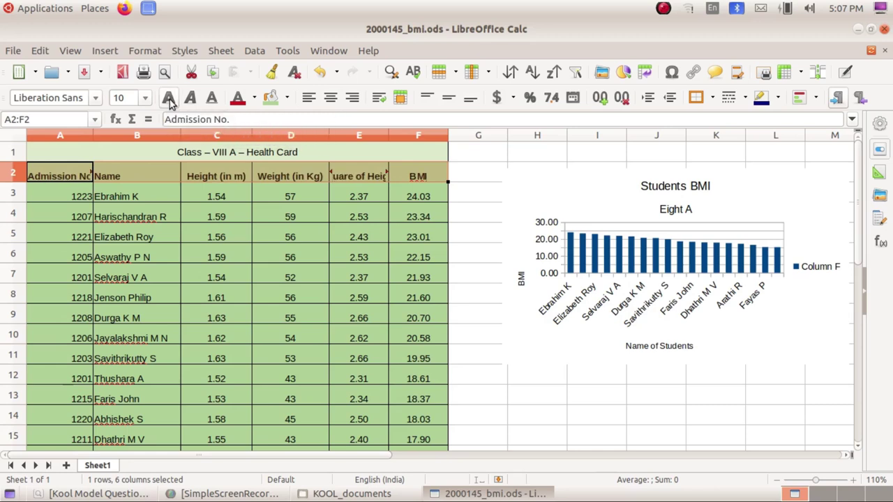
click(299, 257)
click(375, 178)
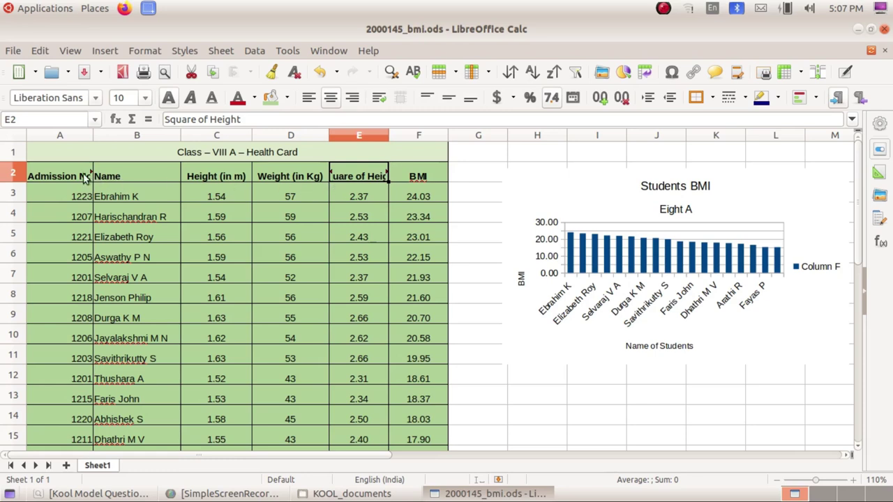
drag(84, 176, 407, 175)
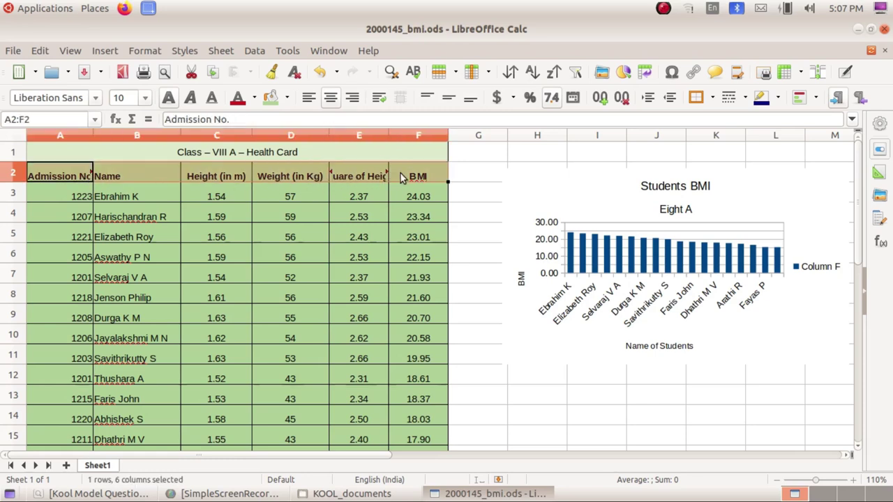
click(378, 99)
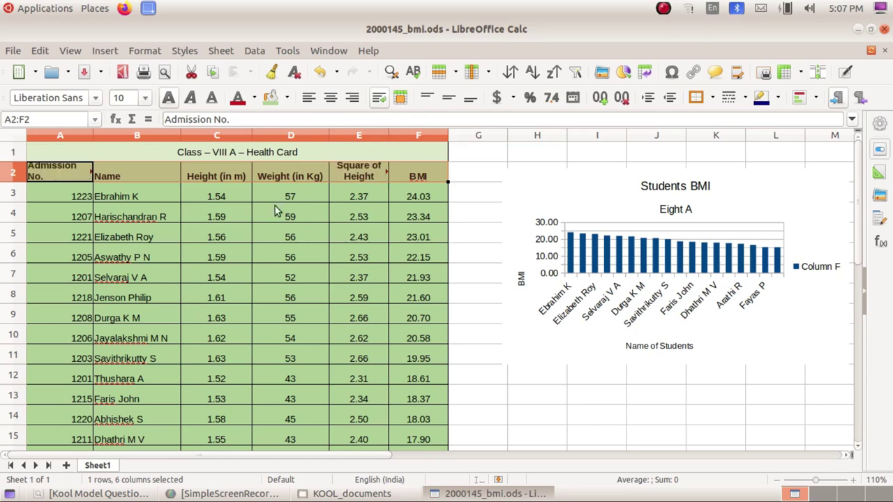
Center the Admission No. heading in A2 and make row 2 tall enough for two lines of text.
click(50, 197)
click(60, 175)
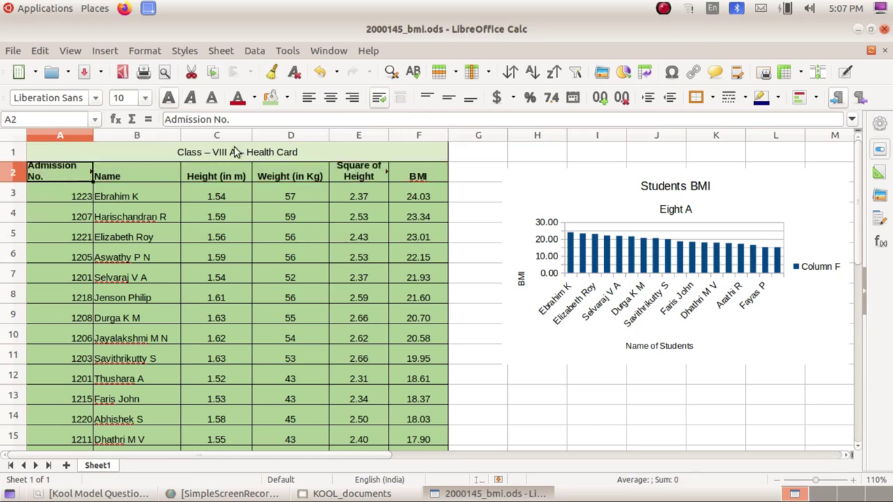
click(330, 99)
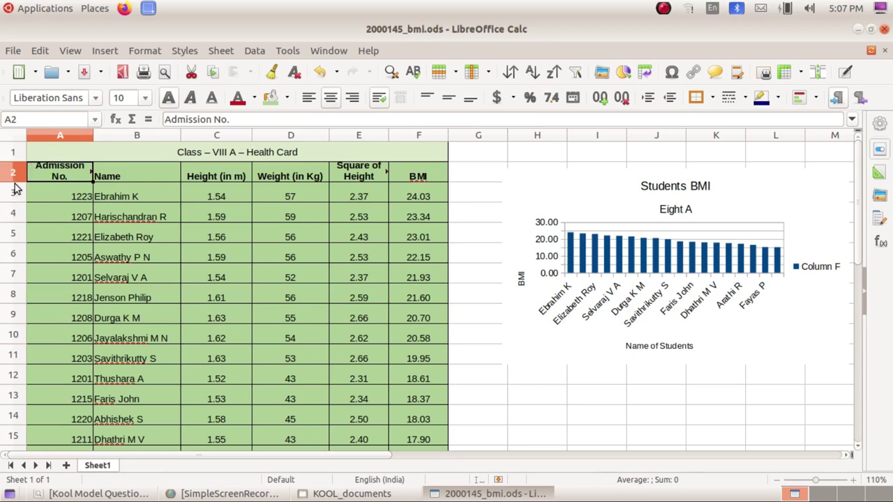
drag(16, 181, 17, 192)
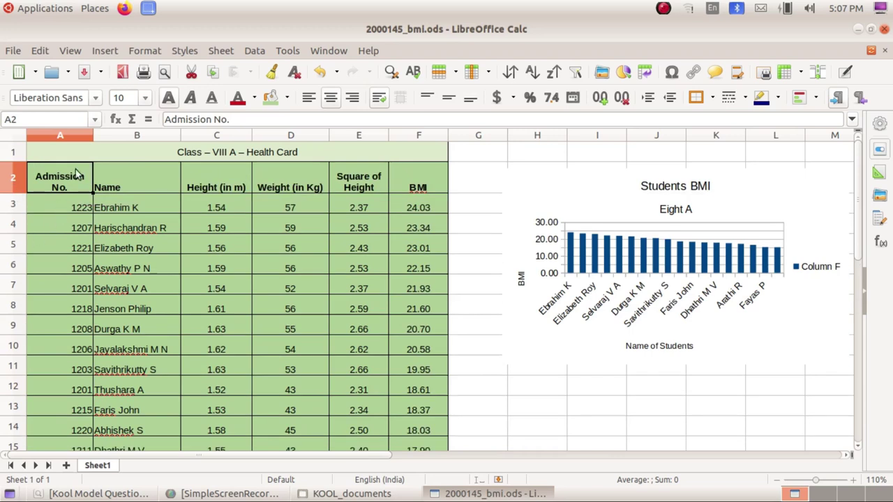
Center-align the Admission No. column and make column A slightly narrower.
click(70, 139)
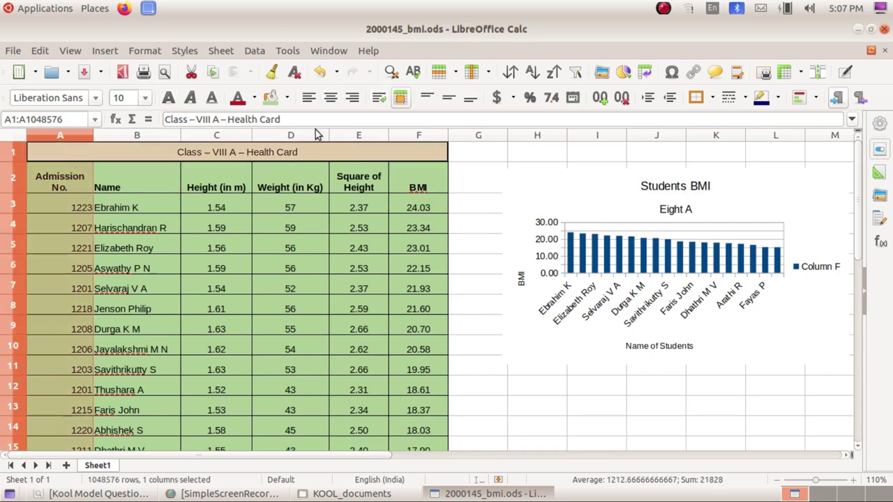
click(331, 98)
click(267, 262)
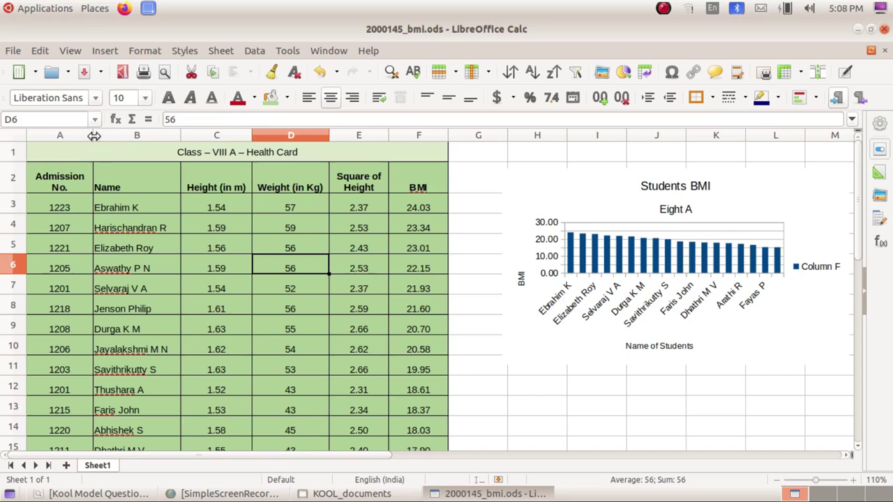
drag(93, 136, 86, 135)
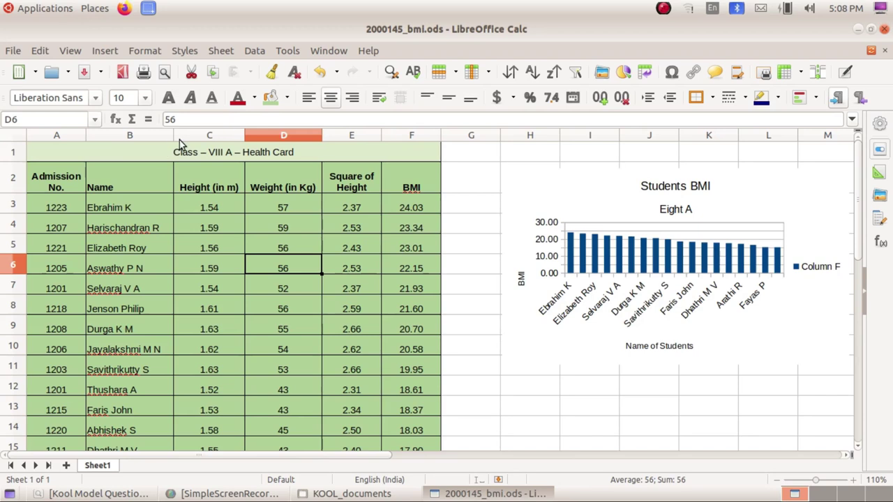
Make the Weight column (D) and the BMI column (F) narrower.
drag(323, 134, 304, 134)
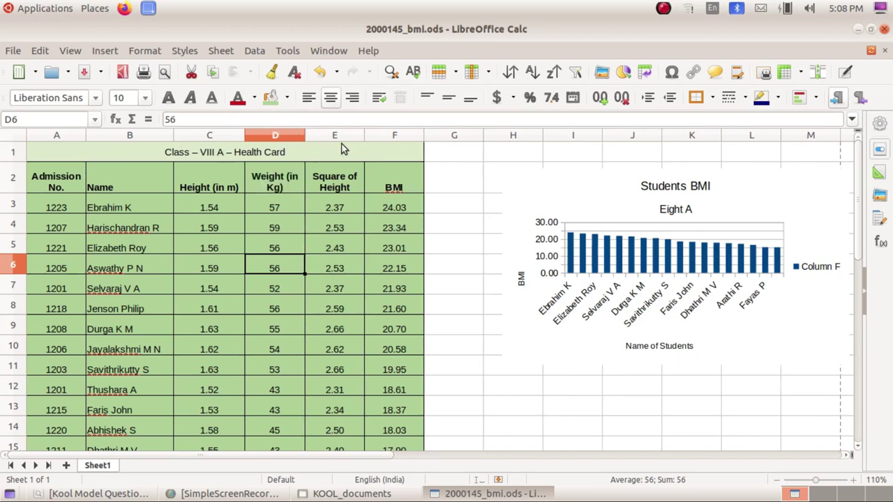
drag(423, 135, 417, 135)
Make the Average BMI label in B21 and its value in F21 bold.
scroll(390, 213, down, 4)
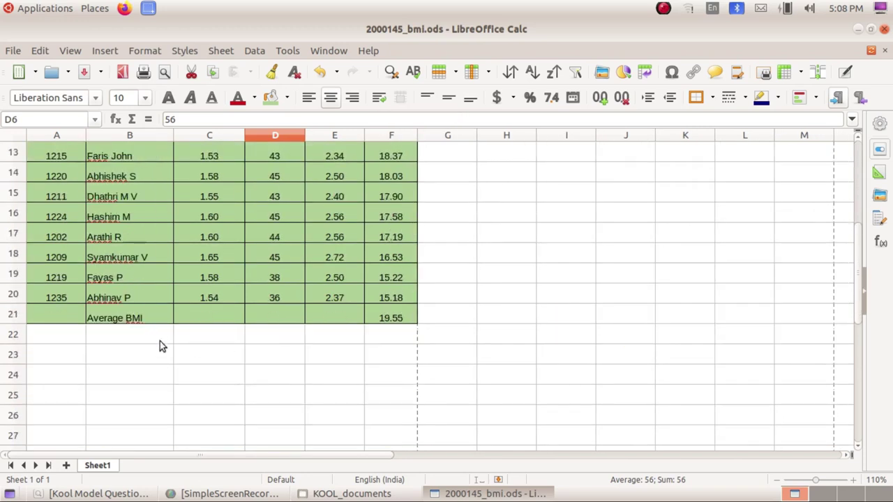
click(158, 319)
click(168, 98)
click(404, 321)
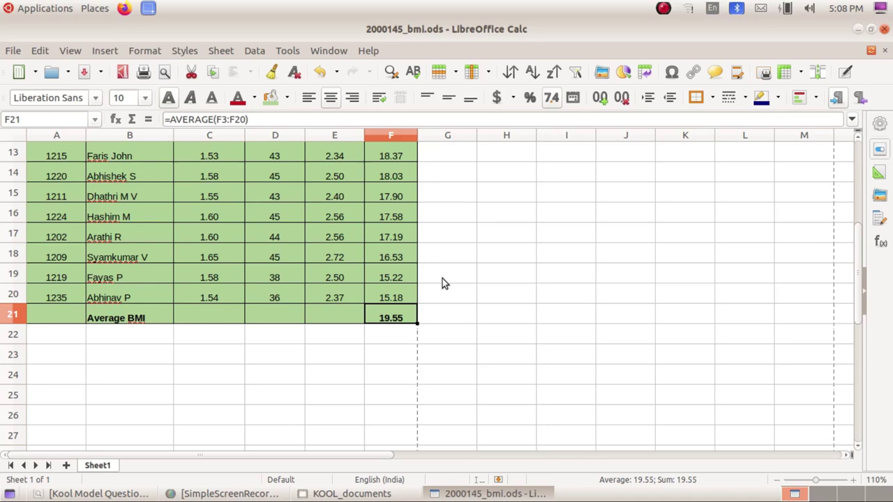
click(316, 364)
Fill the Average BMI row, A21:F21, with a darker green background than the student rows.
drag(56, 318, 377, 315)
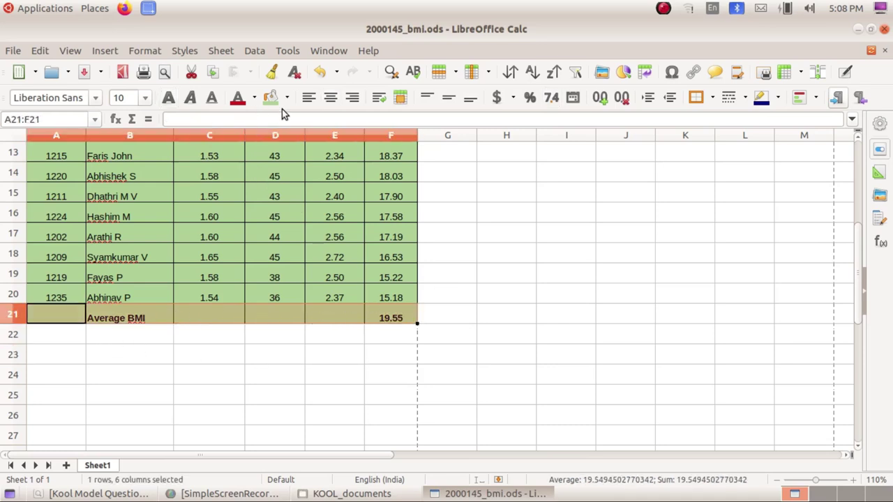
click(286, 98)
click(391, 230)
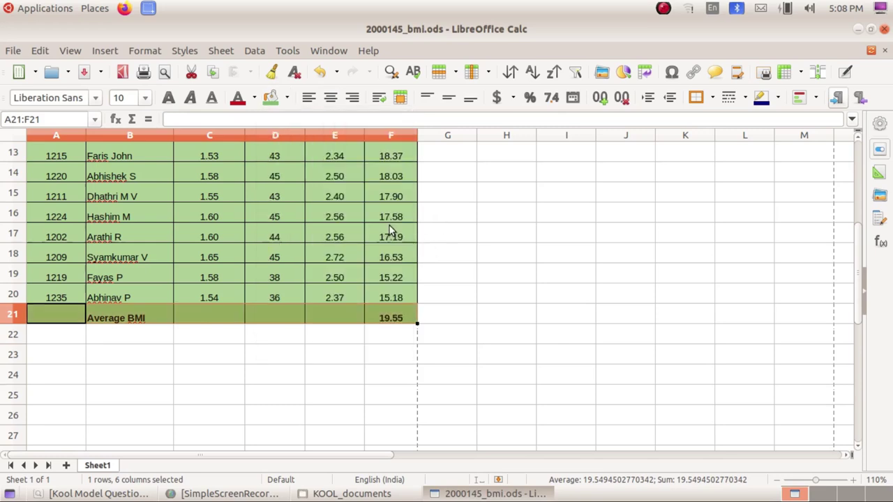
click(360, 376)
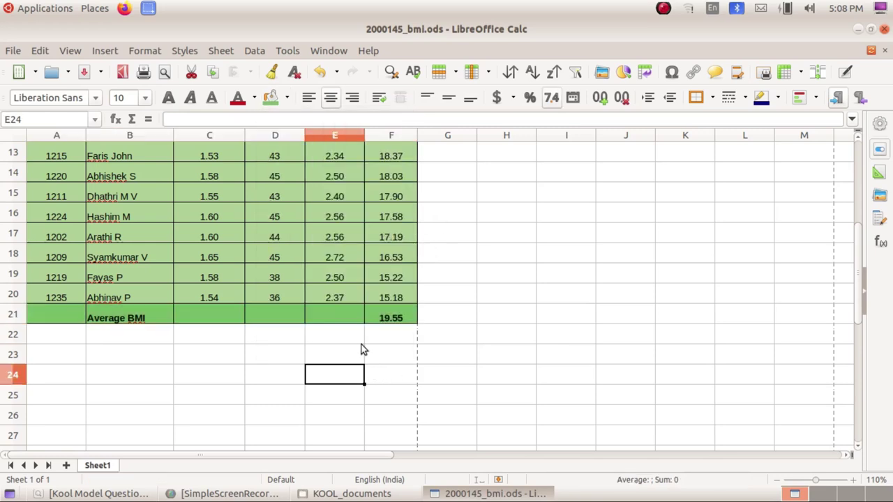
Center the Name heading in B2 horizontally and center all headings in A2:F2 vertically.
scroll(360, 349, up, 4)
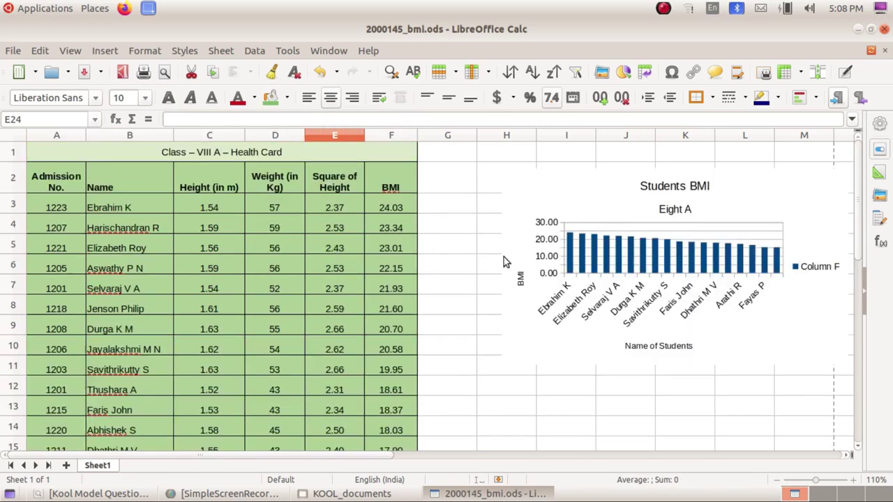
click(151, 187)
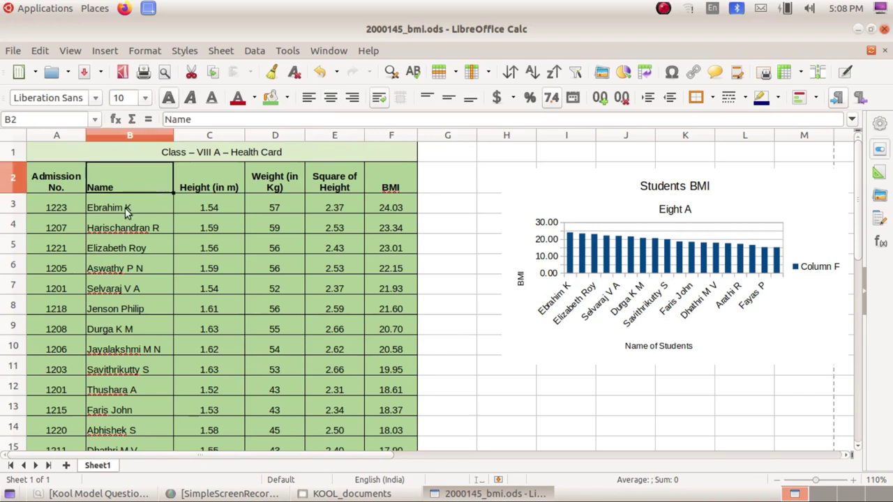
click(331, 97)
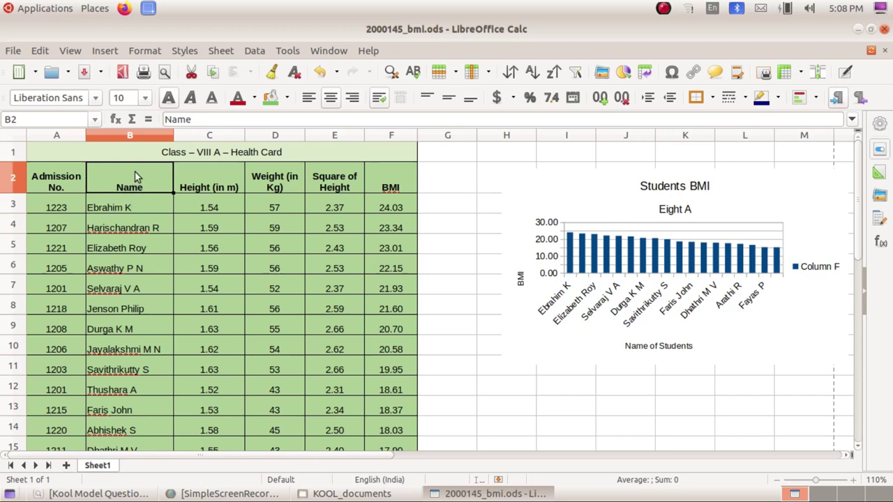
click(448, 101)
drag(64, 187, 379, 174)
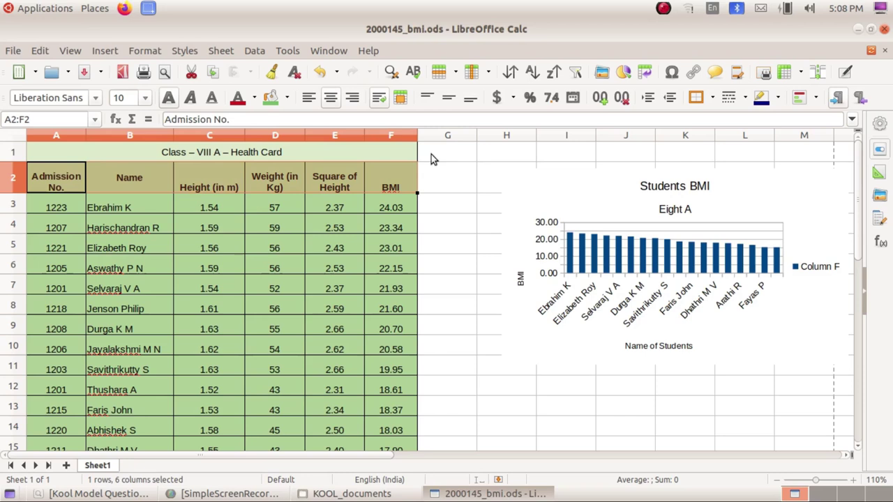
click(452, 101)
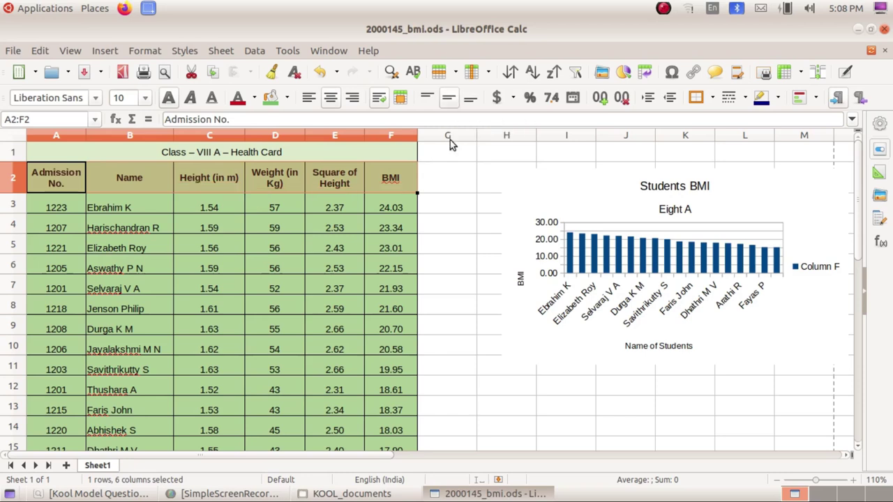
click(441, 210)
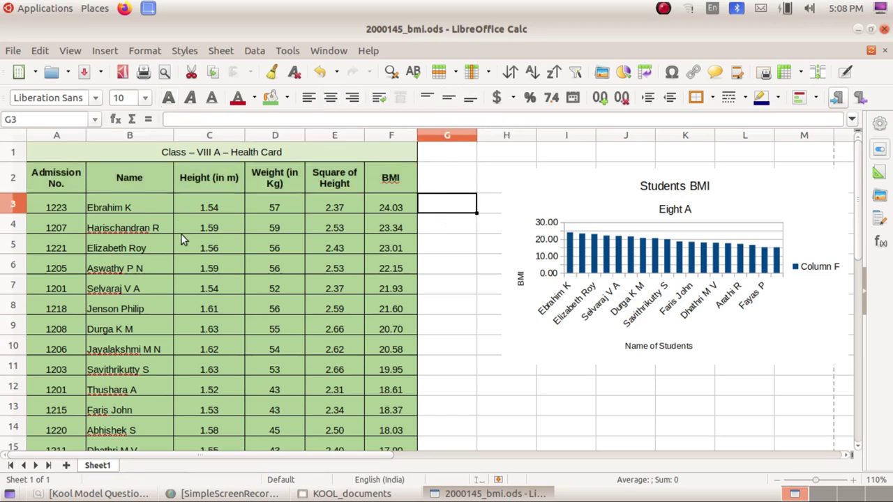
Center the contents of the student data and average rows, A3:F21, vertically in their cells.
scroll(181, 234, down, 1)
scroll(160, 212, up, 1)
drag(140, 206, 352, 218)
click(53, 210)
drag(53, 210, 396, 367)
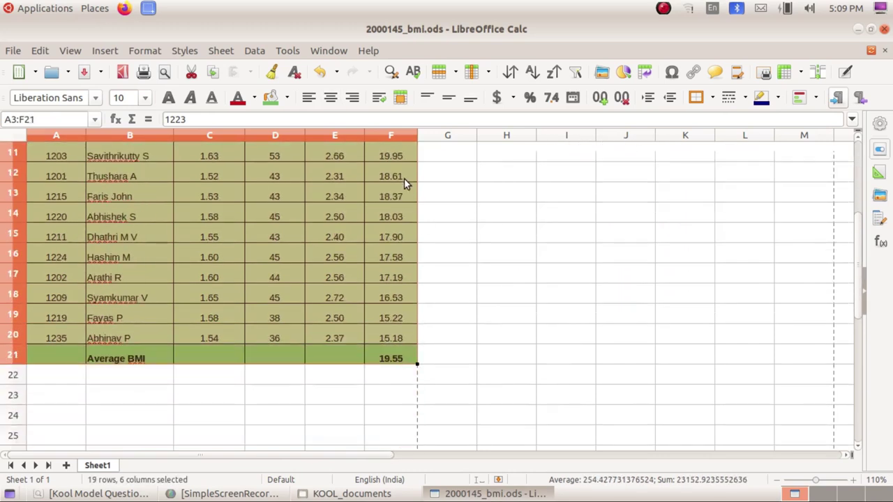
click(448, 101)
click(282, 272)
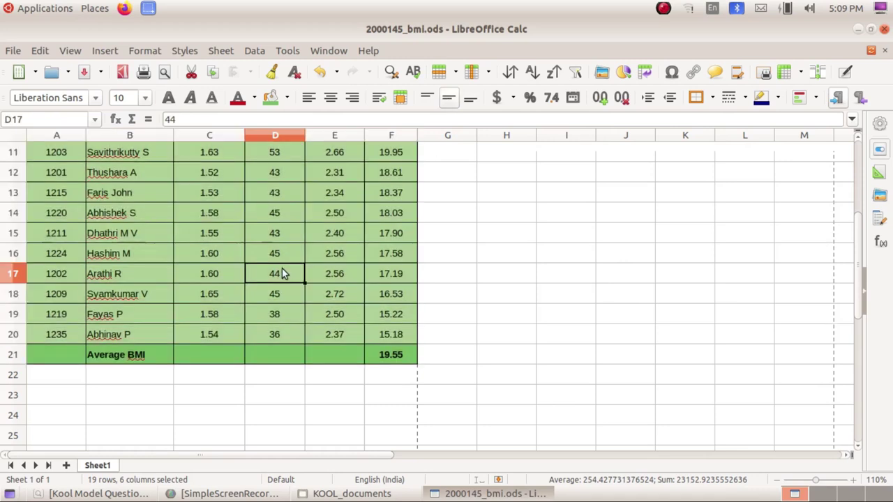
Check the formatted table from heading to average row and save the spreadsheet under its existing name.
scroll(281, 269, up, 4)
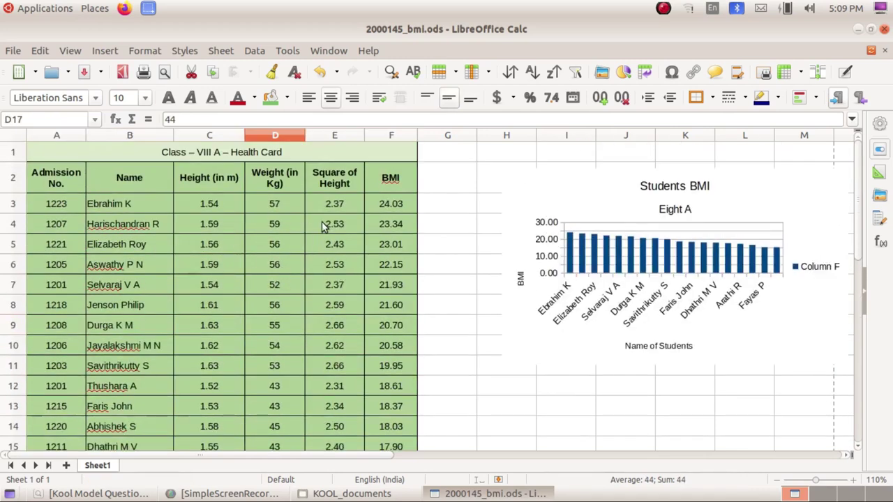
scroll(322, 223, down, 4)
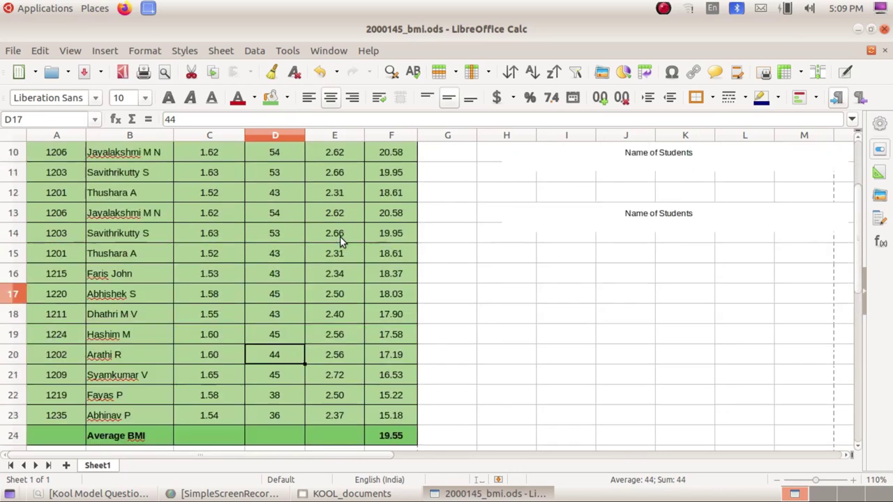
scroll(341, 241, up, 3)
click(83, 73)
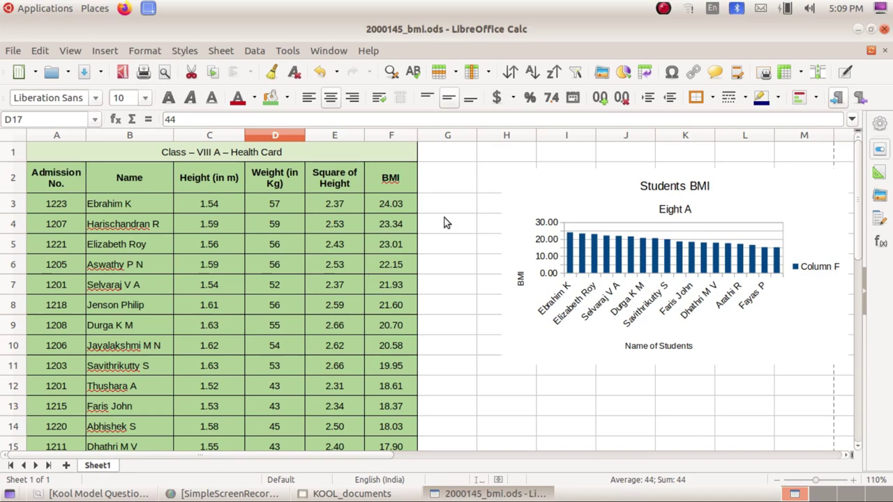
Make the Class – VIII A – Health Card title in row 1 bold and set its font size to 14.
click(235, 160)
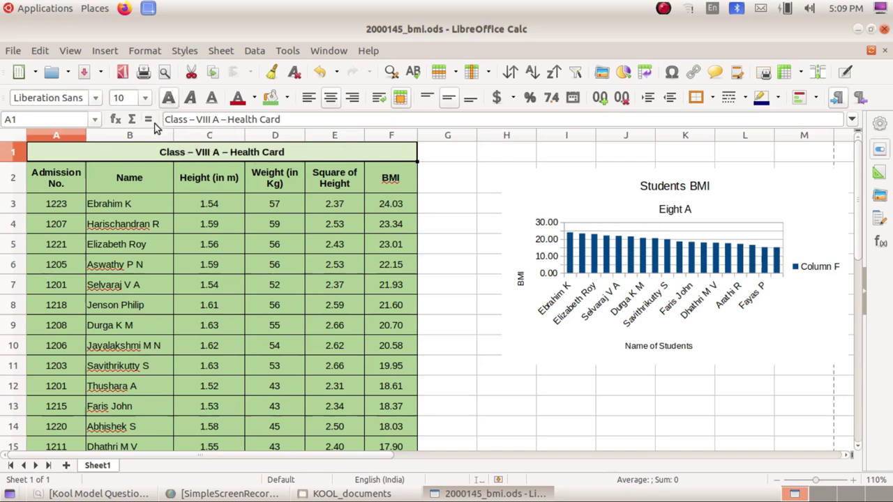
click(145, 98)
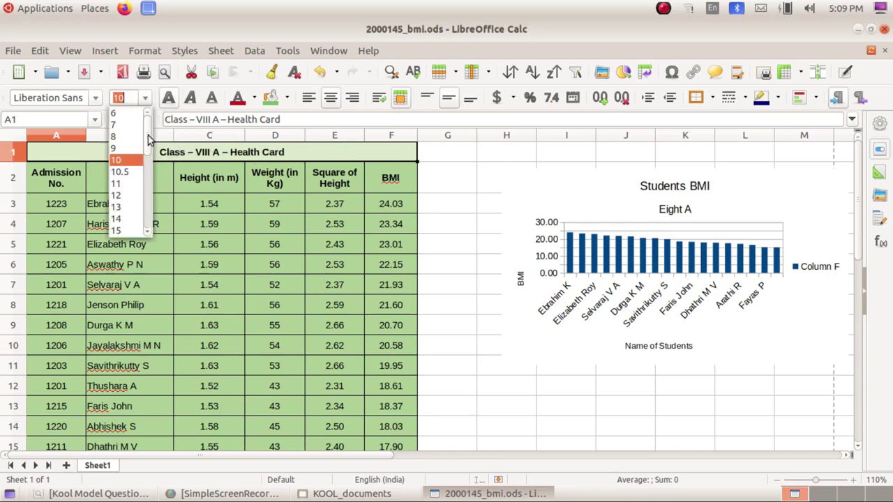
click(133, 218)
click(447, 223)
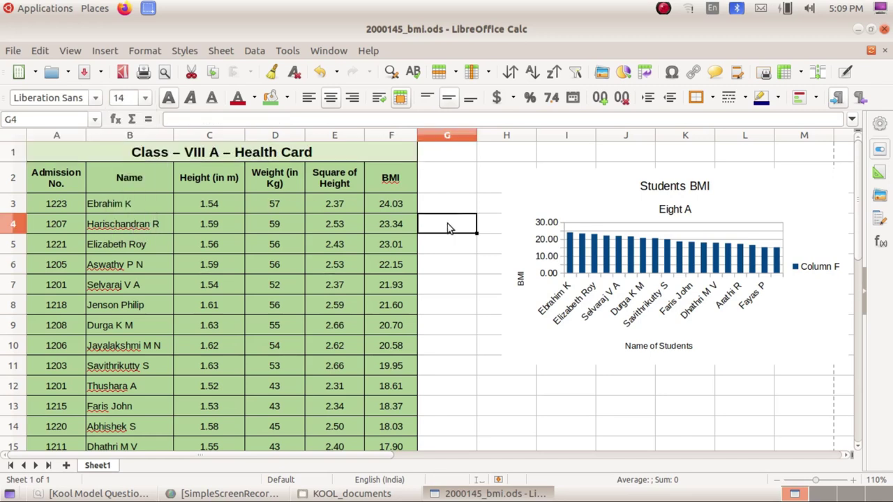